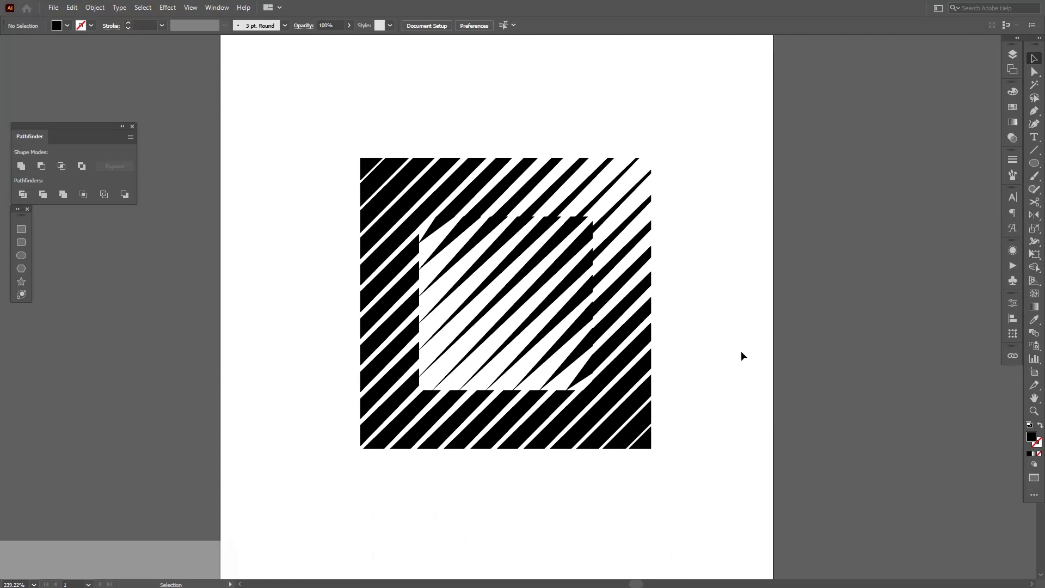
# Shrink the striped square artwork proportionally and place it outside the artboard, beside its upper right edge.
pyautogui.click(499, 271)
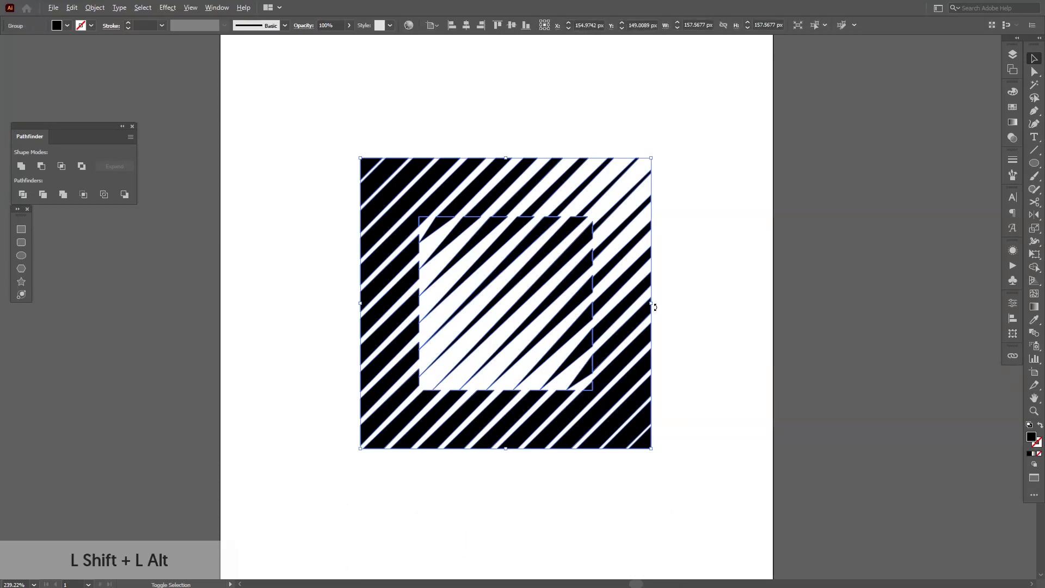
pyautogui.moveTo(648, 304); pyautogui.dragTo(911, 134)
pyautogui.click(888, 214)
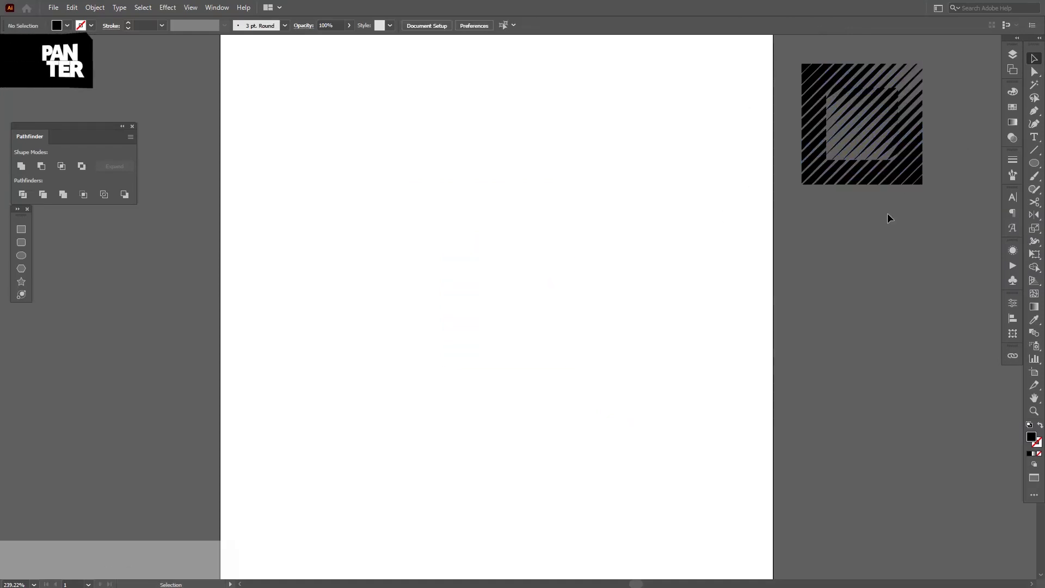
# Draw a long thin rectangle about 257 × 8 px with black fill and no stroke across the upper artboard.
pyautogui.click(1030, 437)
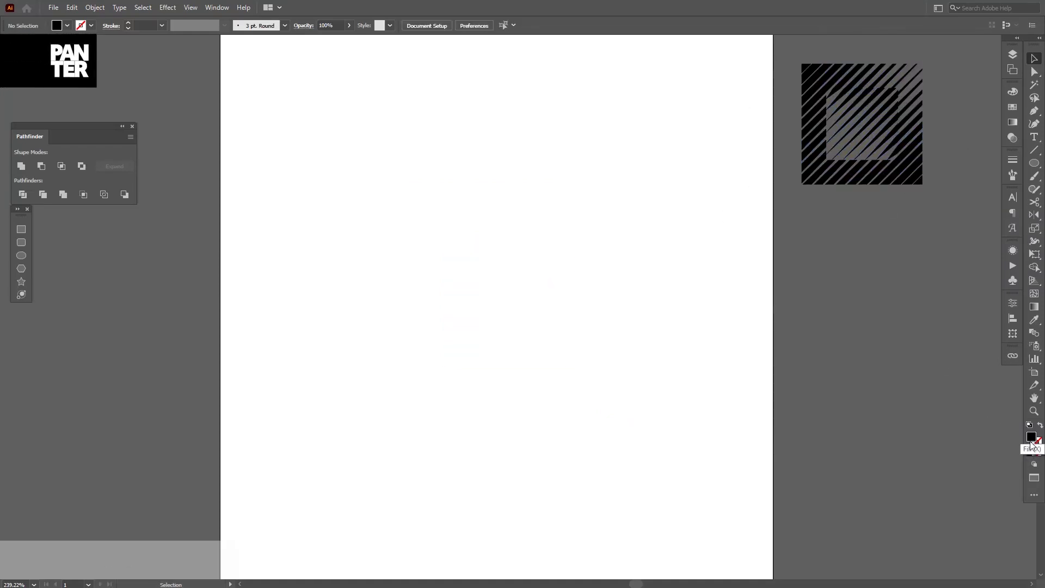
pyautogui.click(1039, 444)
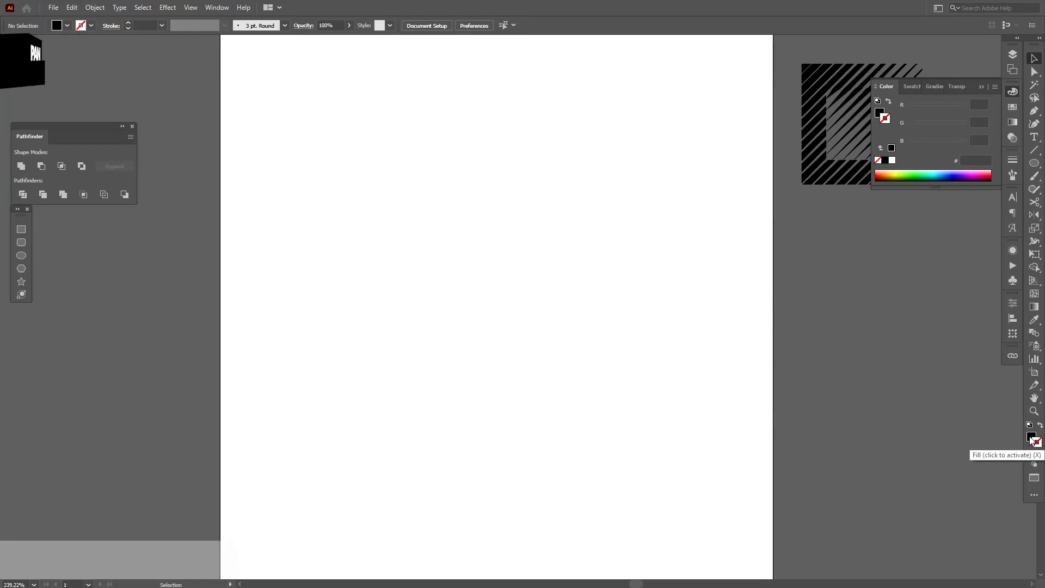
pyautogui.click(1031, 436)
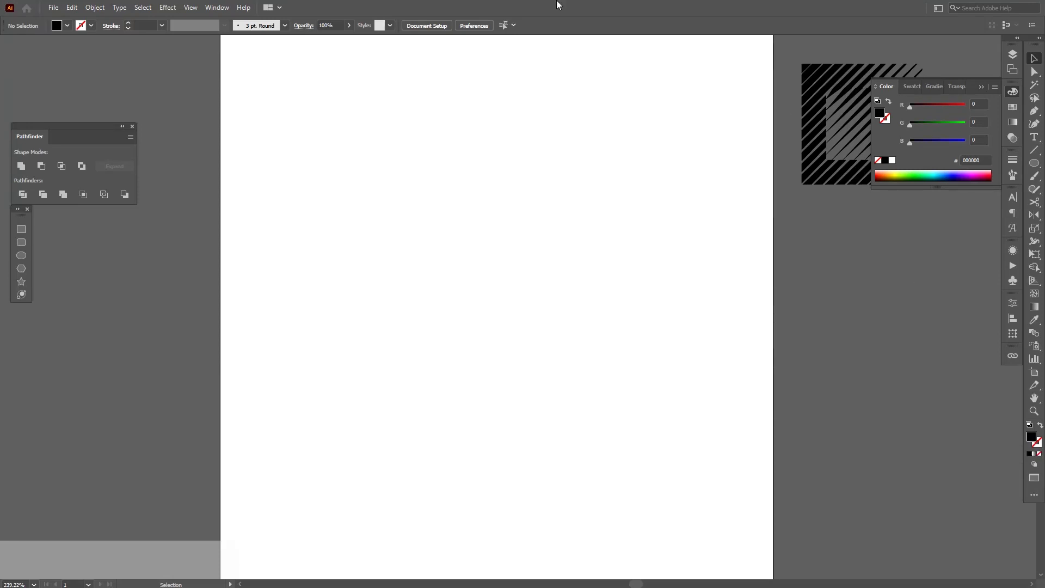
pyautogui.click(1035, 163)
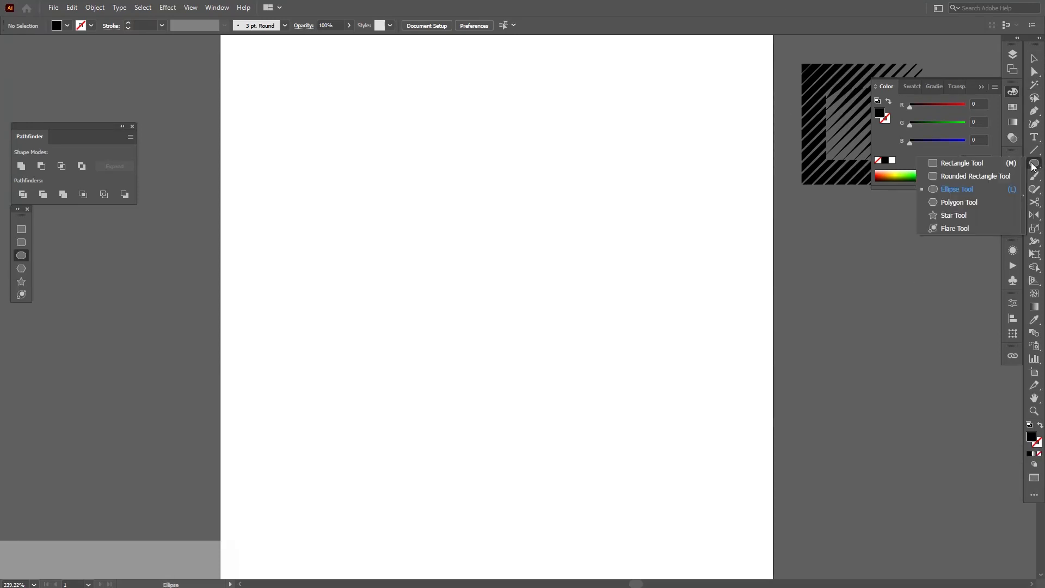
pyautogui.click(990, 162)
pyautogui.click(978, 88)
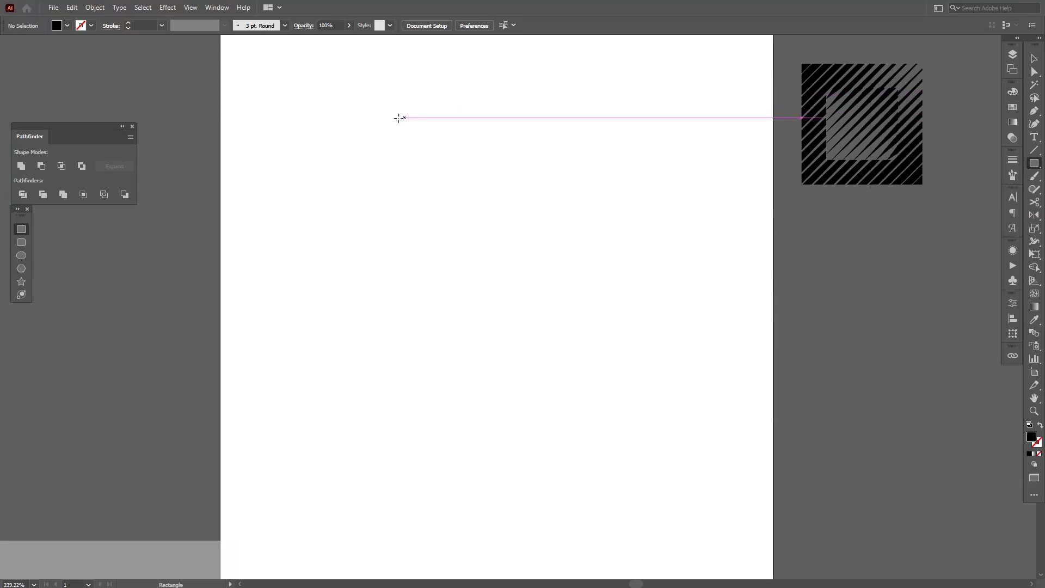
pyautogui.moveTo(324, 125); pyautogui.dragTo(798, 140)
# Centre the bar roughly on the artboard and duplicate it straight down by about 141 px.
pyautogui.press('v')
pyautogui.moveTo(721, 138)
pyautogui.mouseDown()
pyautogui.moveTo(658, 168)
pyautogui.moveTo(659, 226)
pyautogui.moveTo(642, 163)
pyautogui.moveTo(602, 331)
pyautogui.moveTo(599, 421)
pyautogui.mouseUp()
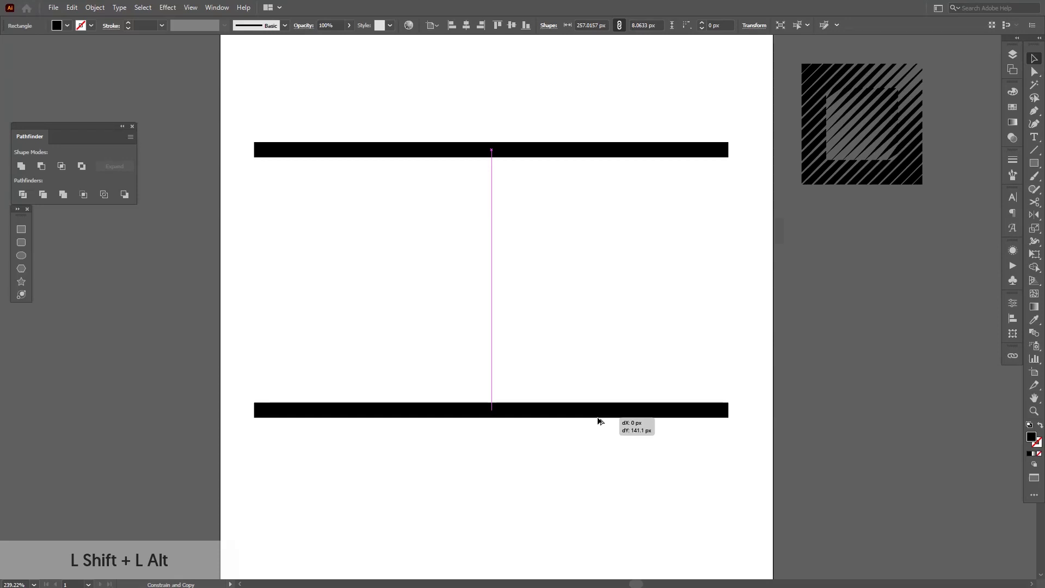
pyautogui.moveTo(599, 421); pyautogui.dragTo(598, 421)
pyautogui.moveTo(599, 421); pyautogui.dragTo(599, 421)
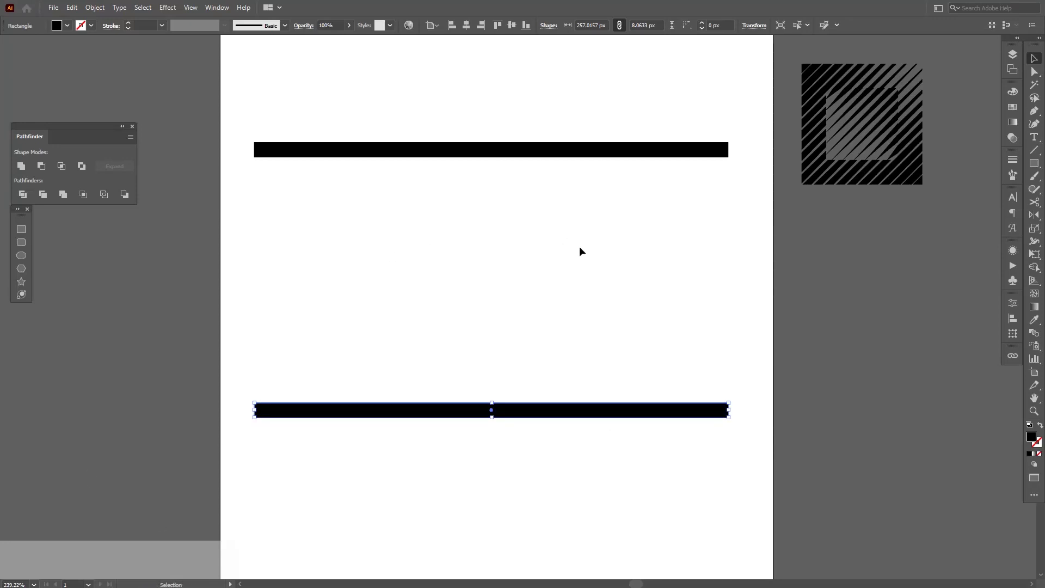
# Taper the upper bar by raising only its lower right anchor point about 4 px to mid-height.
pyautogui.click(1031, 72)
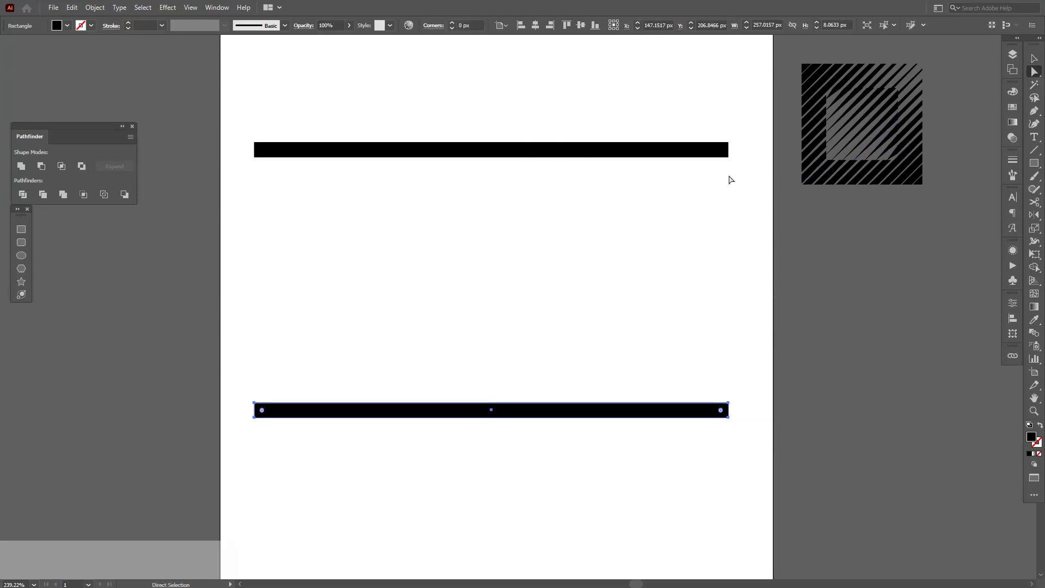
pyautogui.click(728, 157)
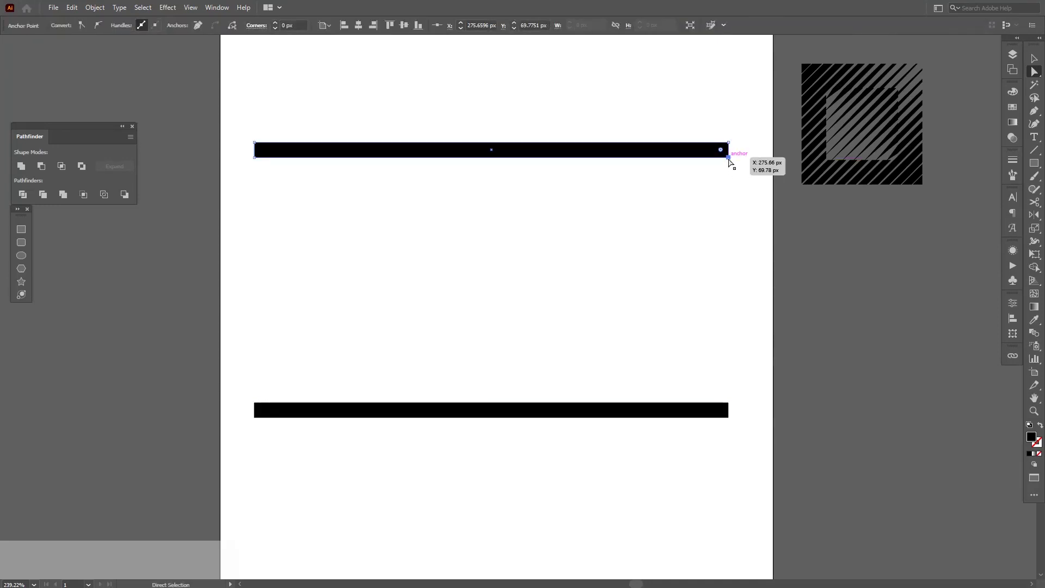
pyautogui.moveTo(729, 157); pyautogui.dragTo(728, 151)
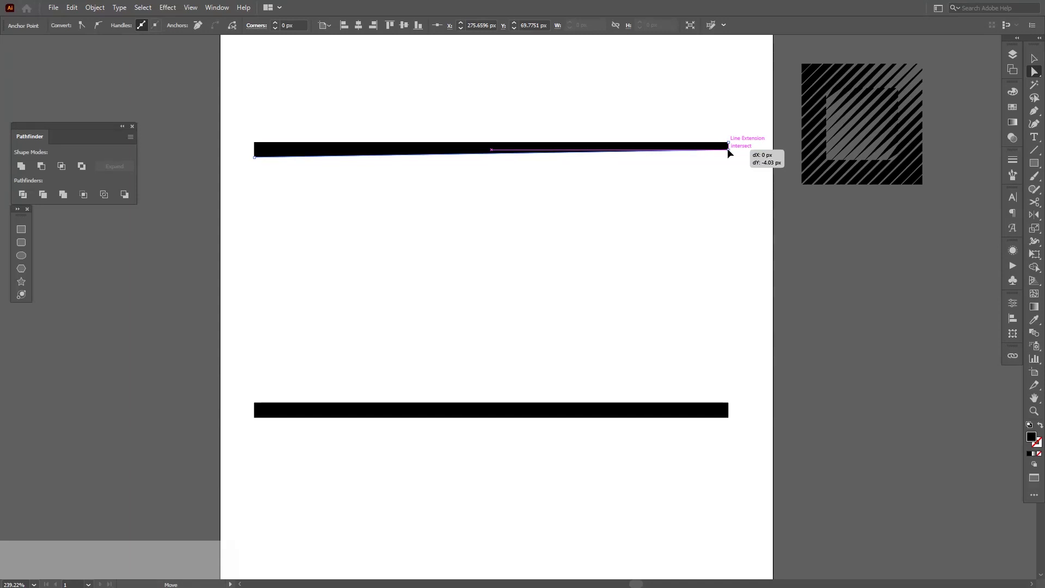
pyautogui.moveTo(728, 150); pyautogui.dragTo(728, 149)
# Average the lower bar's two right anchor points on both axes to bring that end to a point.
pyautogui.moveTo(744, 401); pyautogui.dragTo(717, 451)
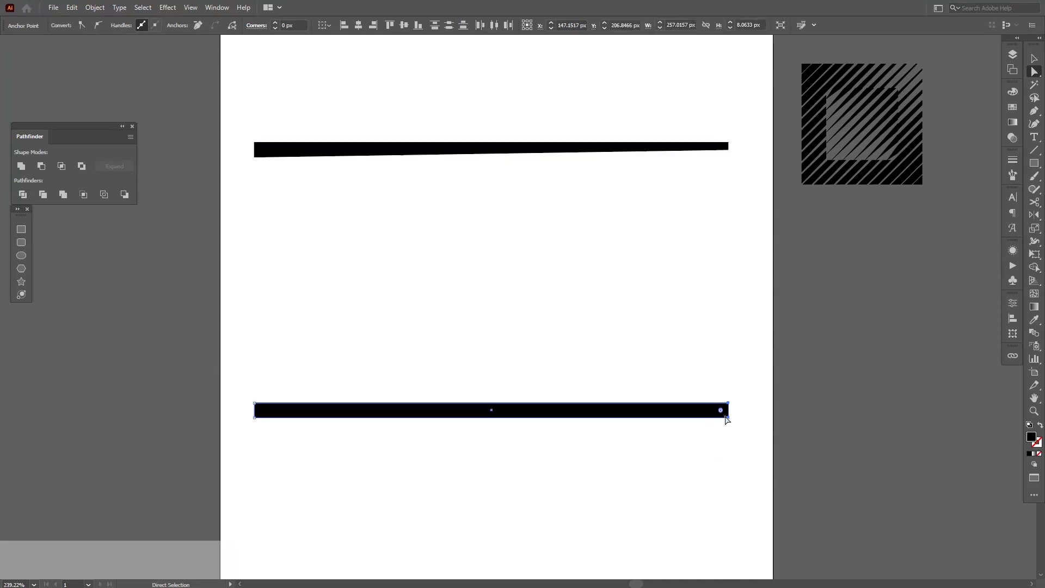
pyautogui.rightClick(730, 417)
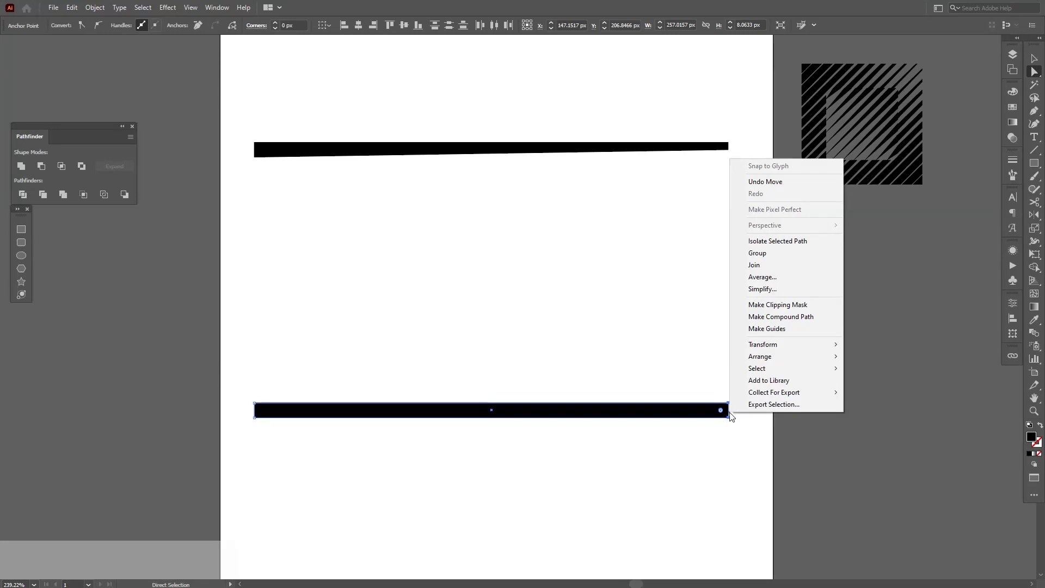
pyautogui.click(772, 279)
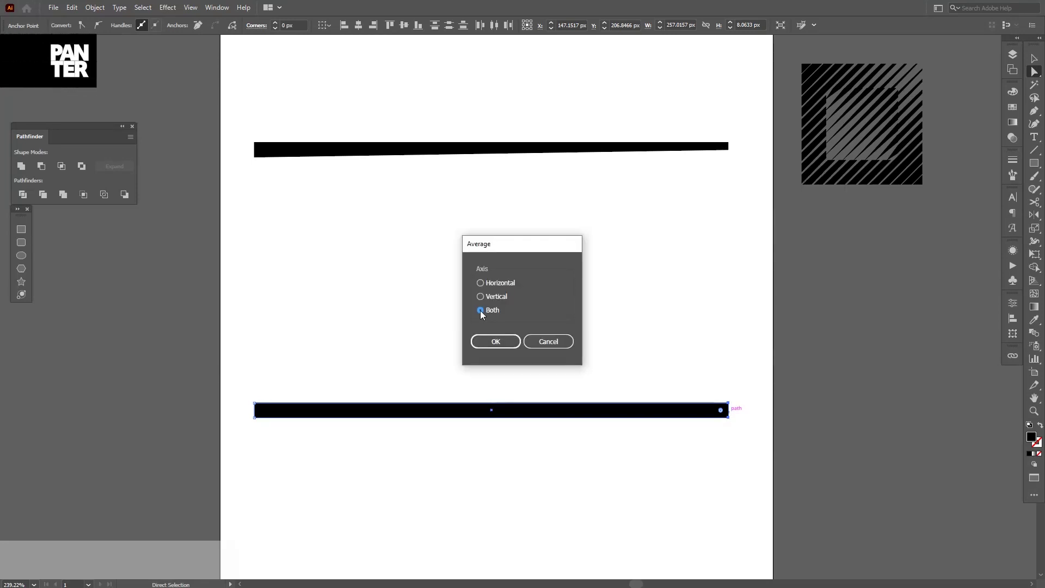
pyautogui.click(497, 342)
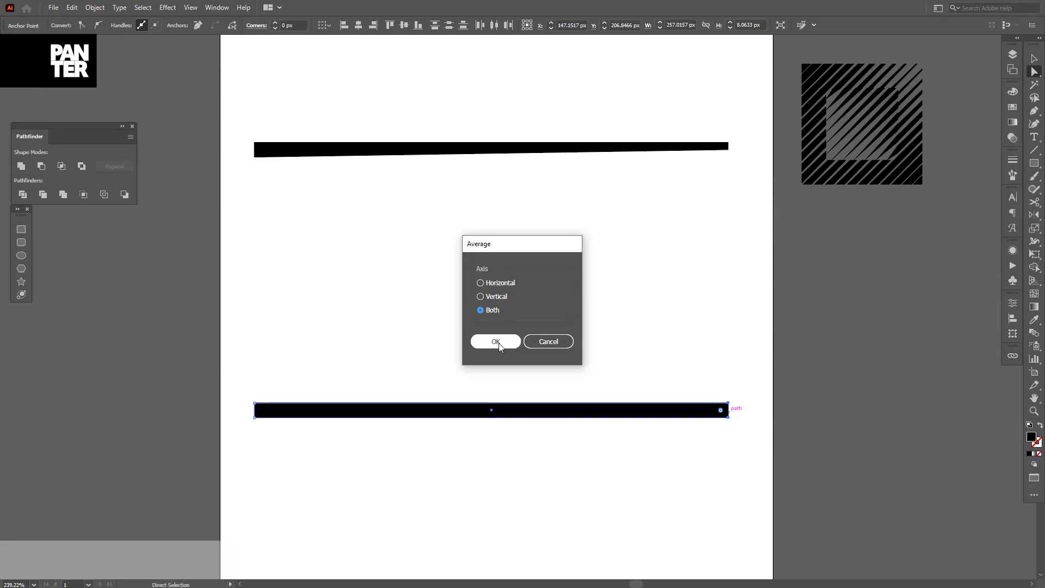
pyautogui.click(499, 343)
pyautogui.click(777, 442)
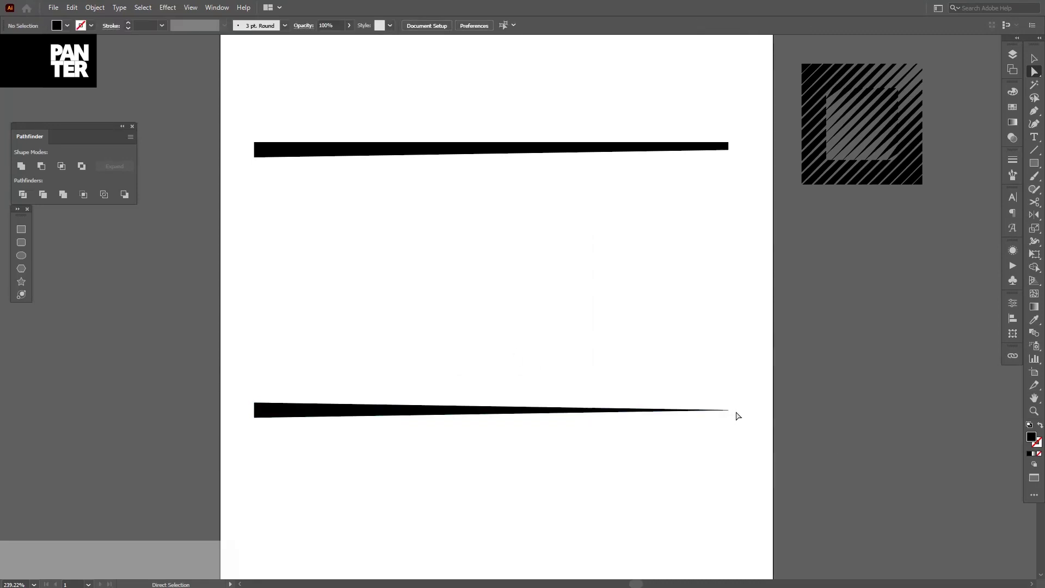
# Make a blend between the two tapered bars.
pyautogui.press('v')
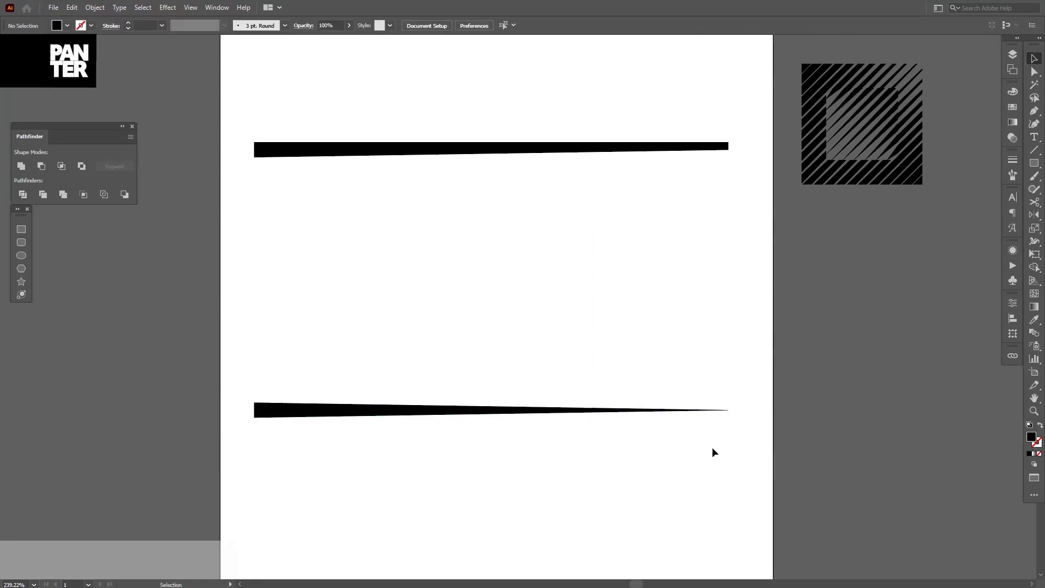
pyautogui.moveTo(689, 471); pyautogui.dragTo(651, 119)
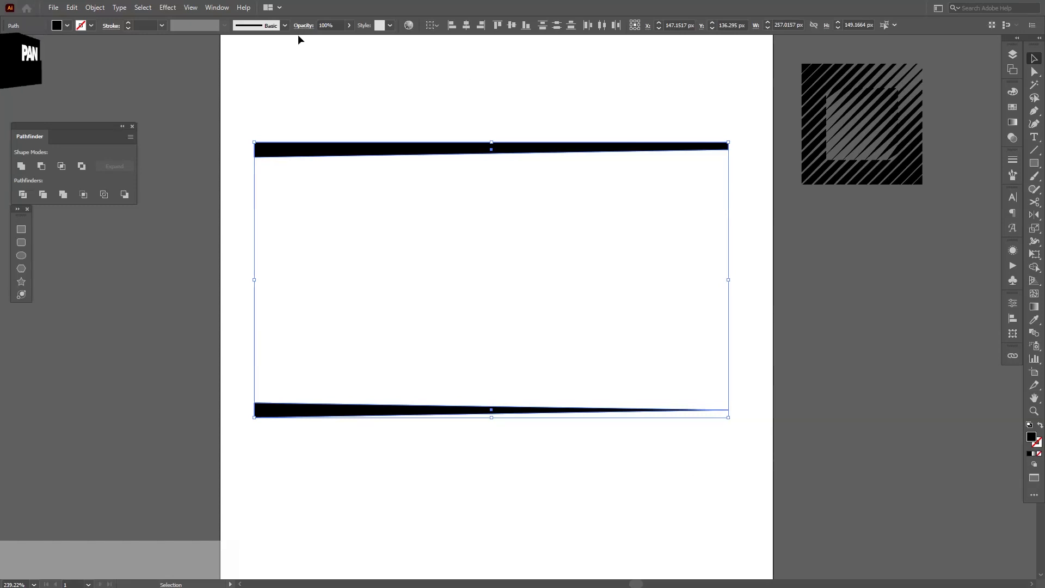
pyautogui.click(94, 7)
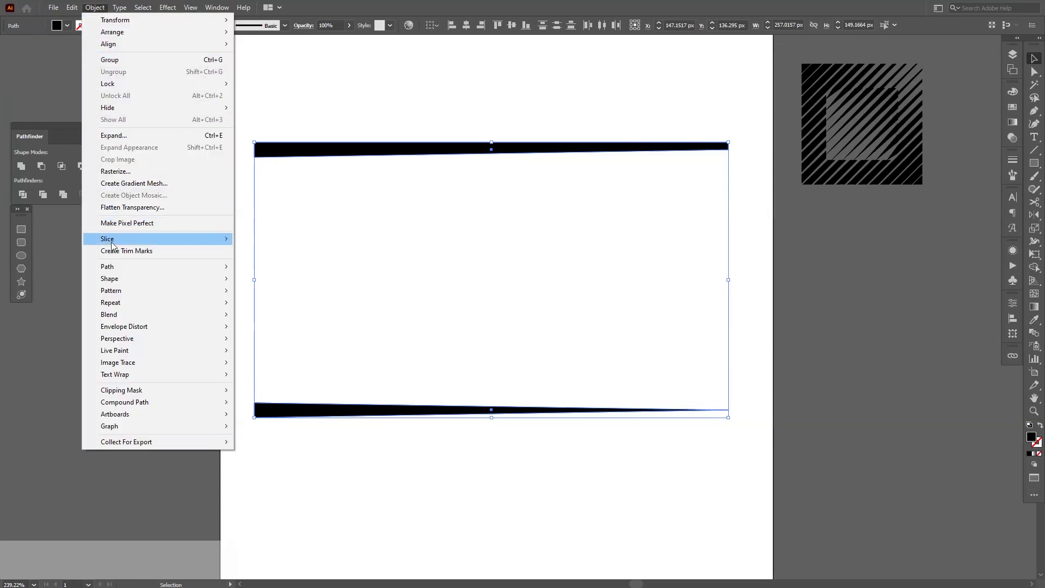
pyautogui.moveTo(166, 315)
pyautogui.click(245, 316)
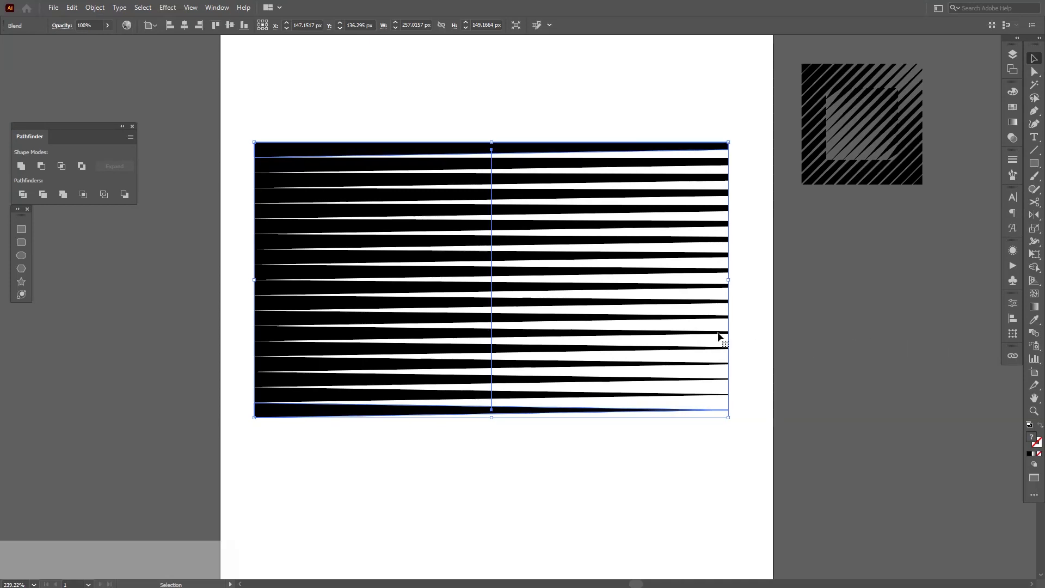
# Set the blend's spacing to Specified Steps with 15 steps.
pyautogui.doubleClick(1037, 336)
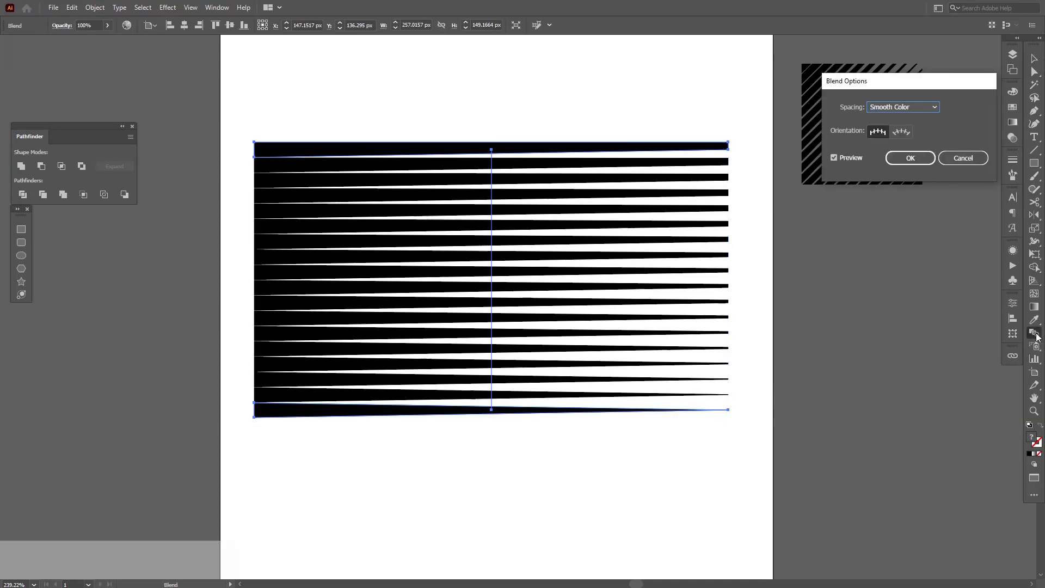
pyautogui.click(885, 111)
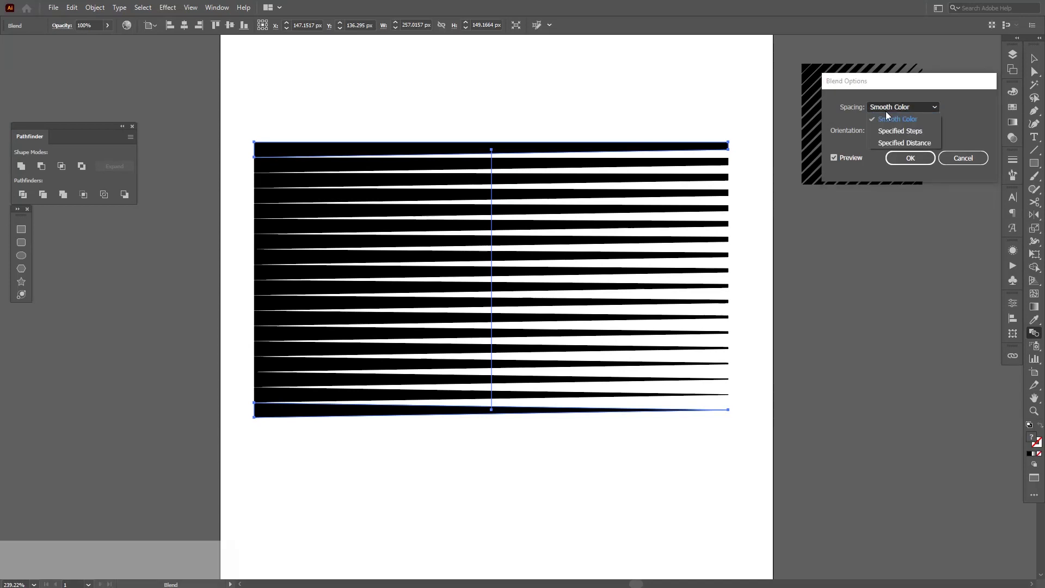
pyautogui.click(906, 133)
pyautogui.click(904, 160)
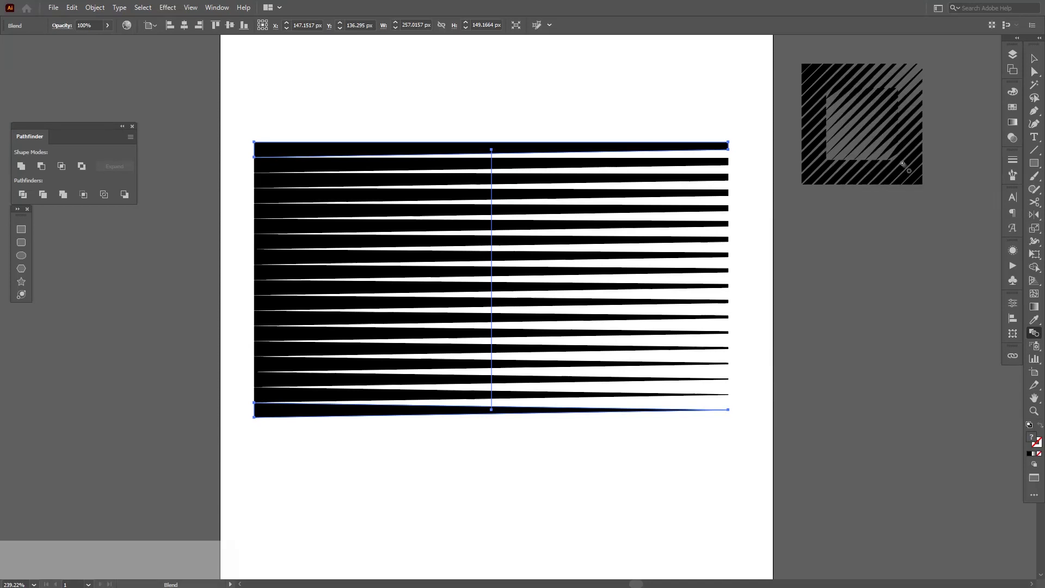
pyautogui.doubleClick(1034, 333)
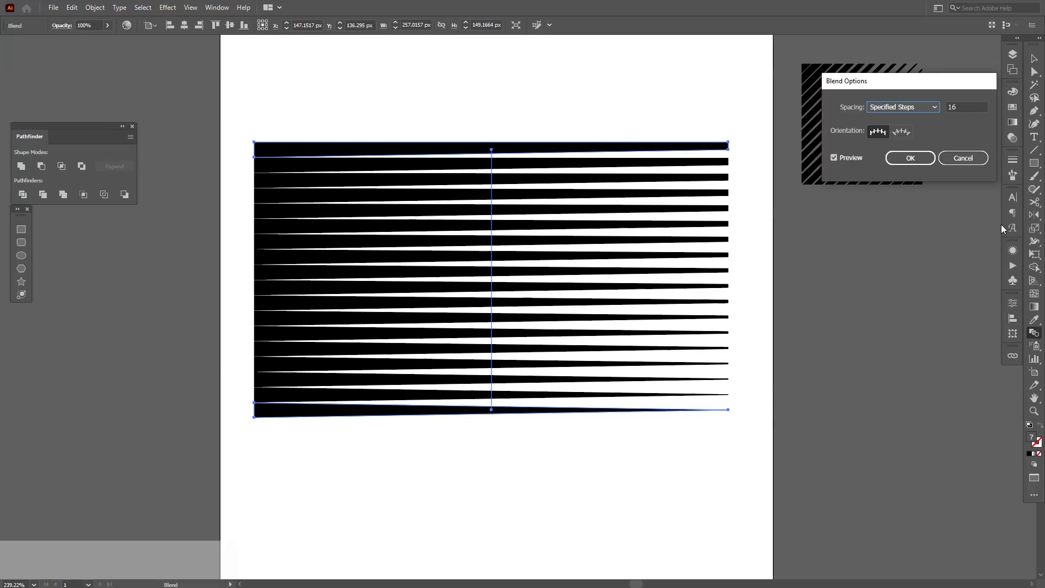
pyautogui.click(964, 110)
pyautogui.doubleClick(965, 109)
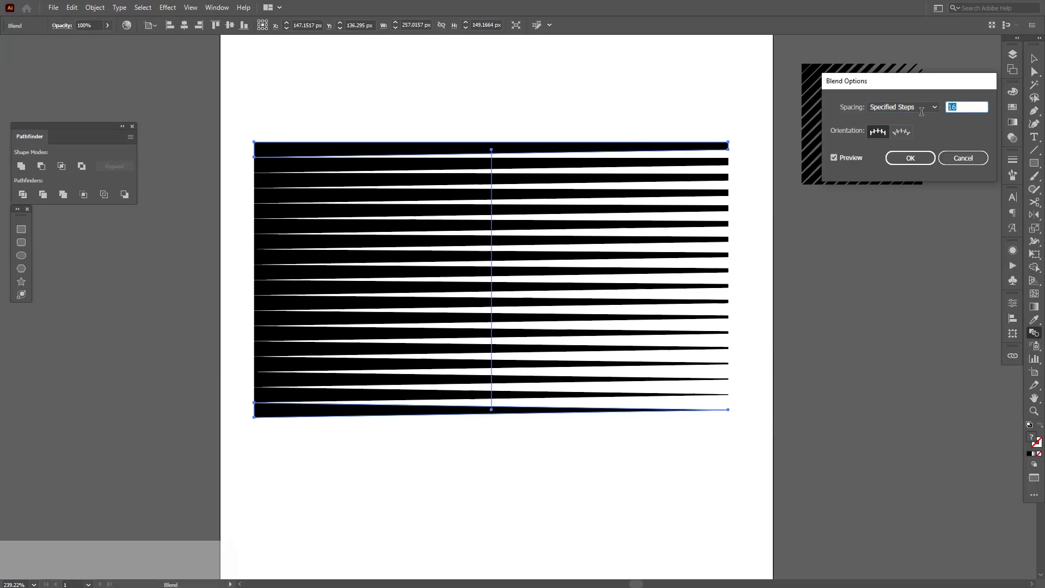
pyautogui.press('Down')
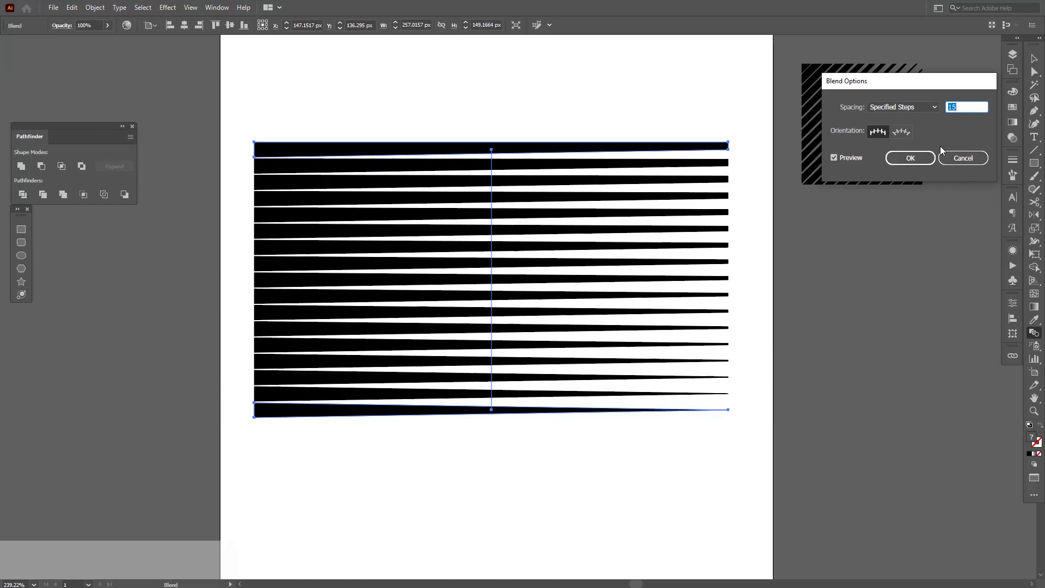
pyautogui.press('Down')
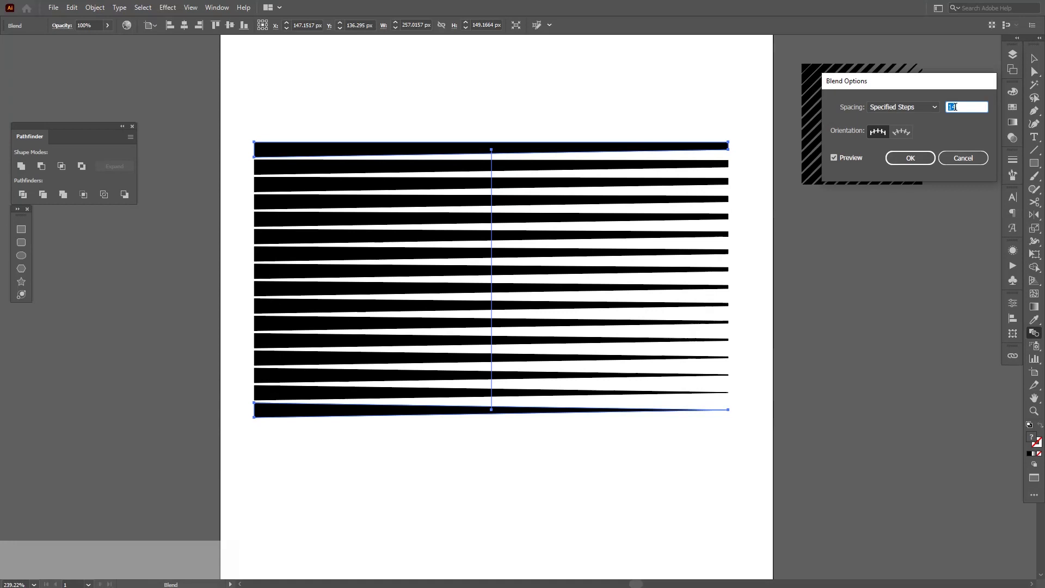
pyautogui.press('Up')
pyautogui.click(927, 159)
# Place a copy of the blend outside the artboard's left edge, and expand the original blend with Object and Fill.
pyautogui.click(1035, 59)
pyautogui.moveTo(710, 283); pyautogui.dragTo(11, 321)
pyautogui.moveTo(349, 477); pyautogui.dragTo(294, 245)
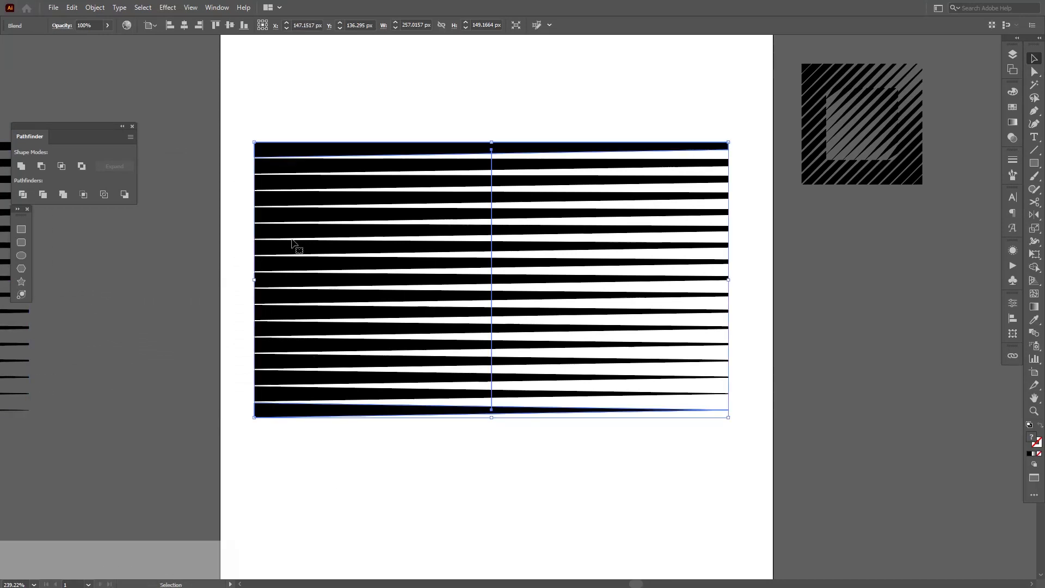
pyautogui.click(95, 7)
pyautogui.click(140, 135)
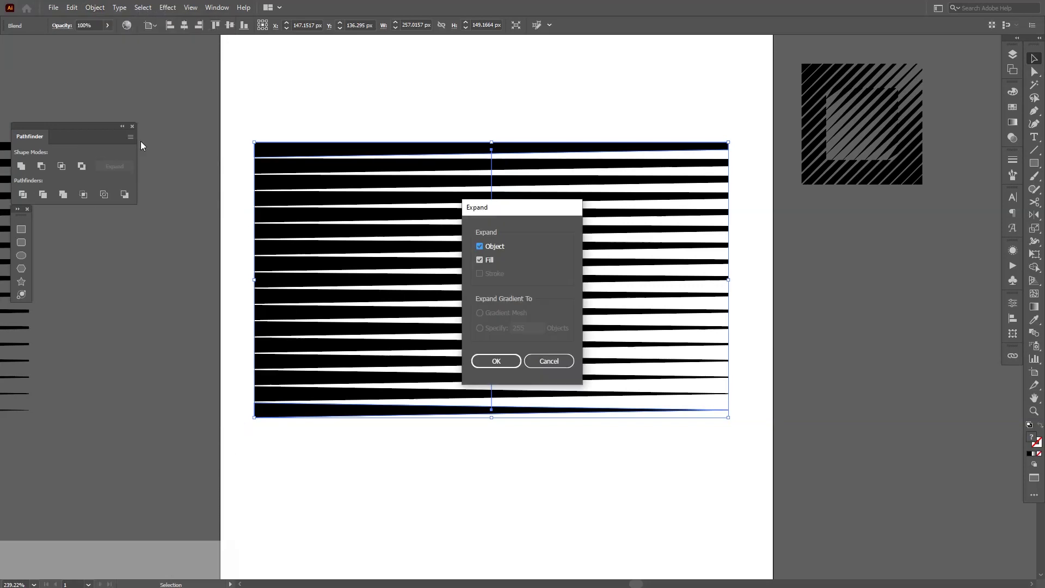
pyautogui.click(514, 363)
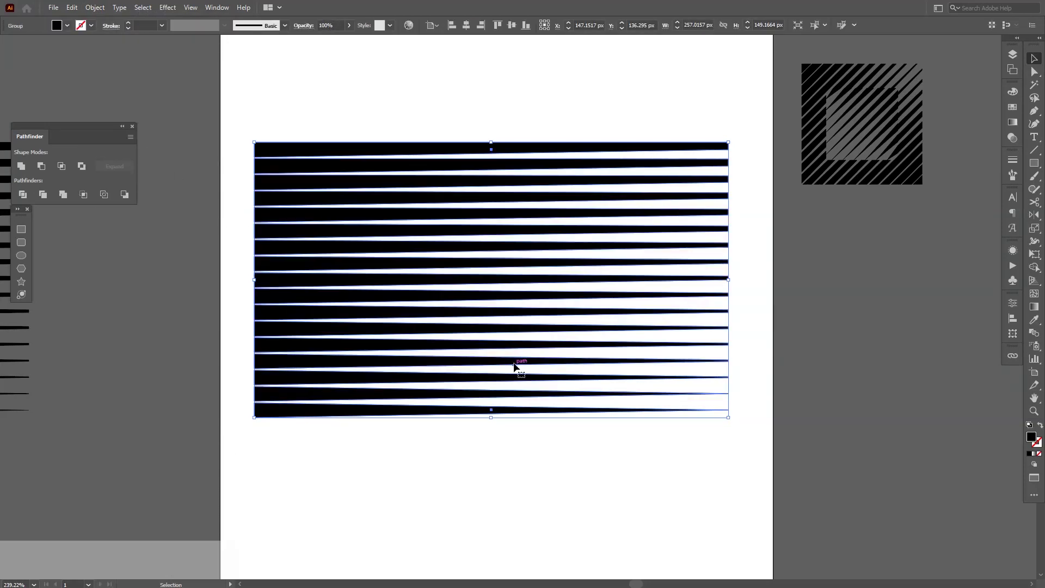
# Scale the expanded stripe group proportionally to about 183 × 106 px and move it up near the artboard's top.
pyautogui.press('shift')
pyautogui.moveTo(490, 418); pyautogui.dragTo(492, 293)
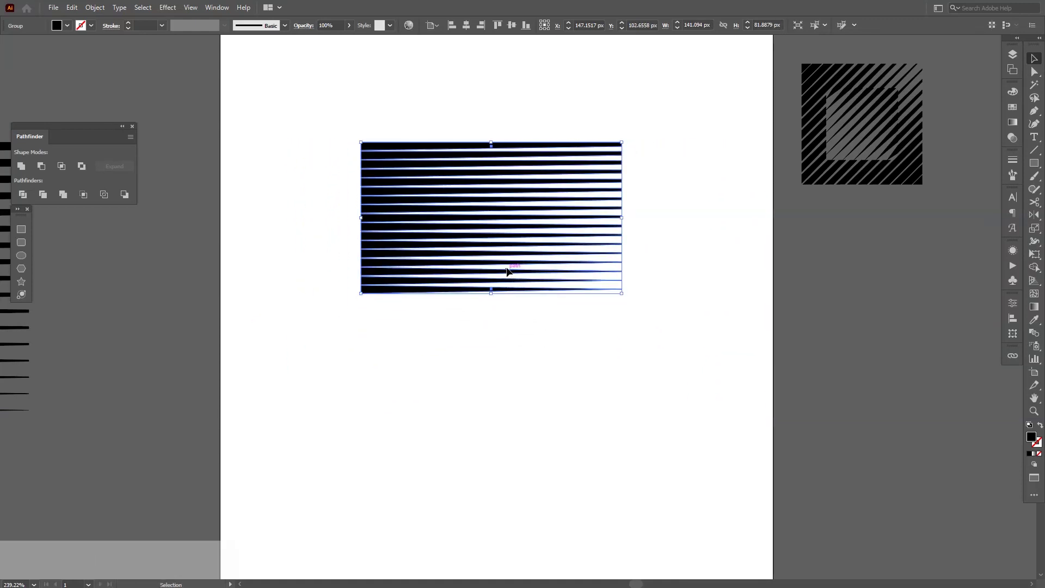
pyautogui.click(537, 364)
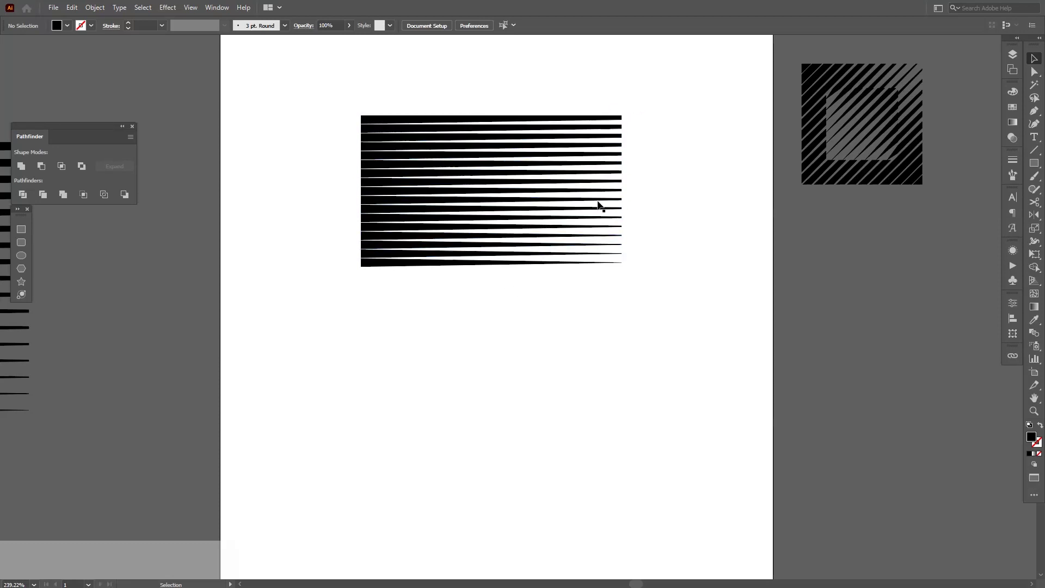
pyautogui.click(566, 215)
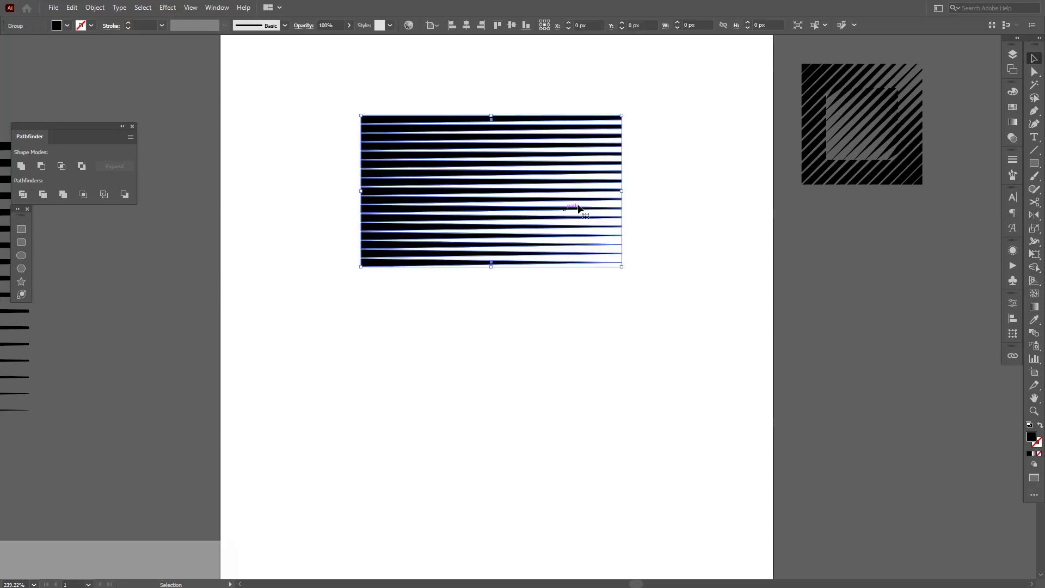
pyautogui.moveTo(621, 190); pyautogui.dragTo(662, 193)
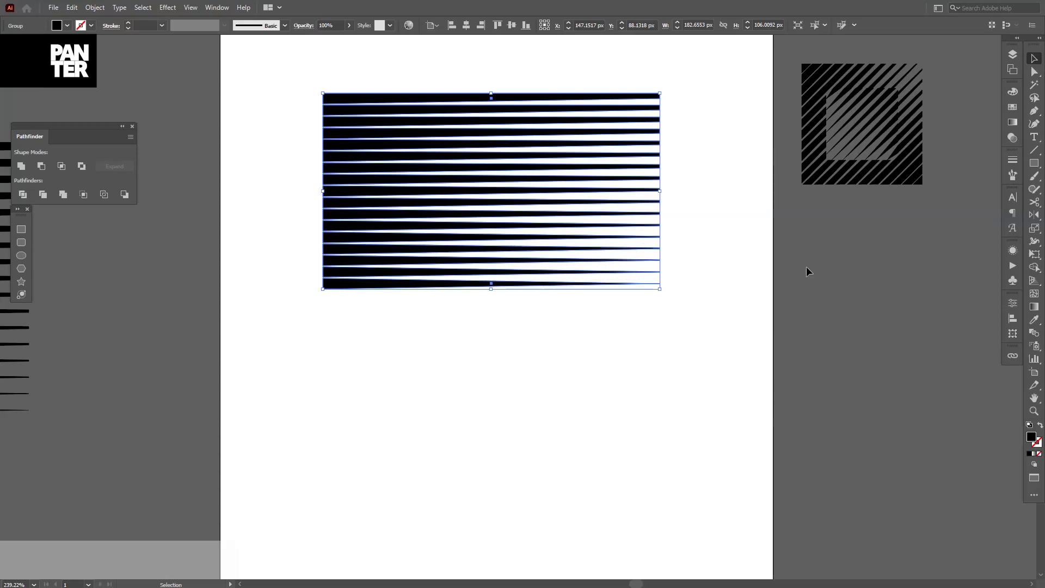
# Reflect a copy of the stripe group across the horizontal axis about its lower-left corner.
pyautogui.press('o')
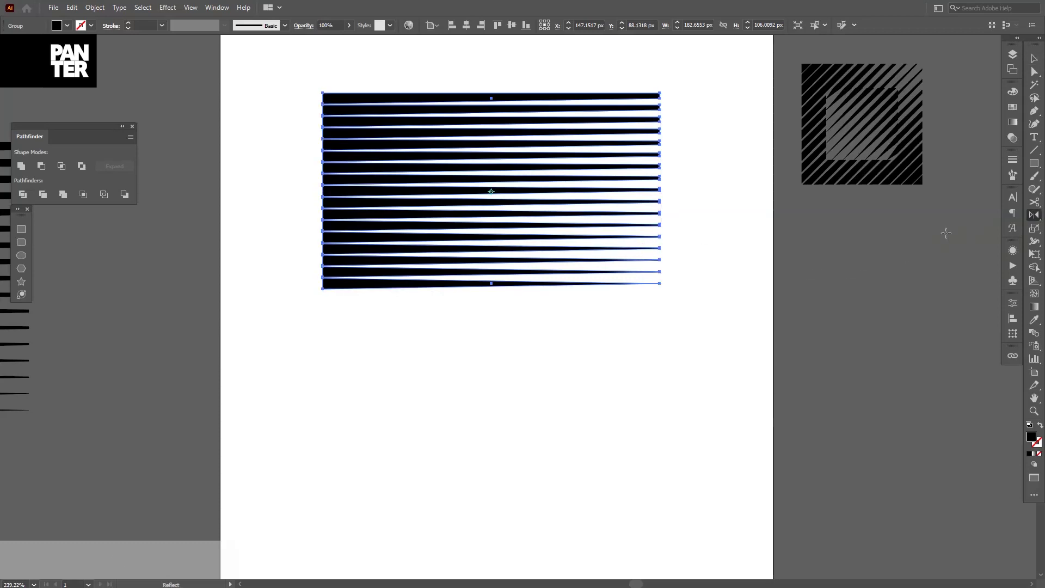
pyautogui.click(1036, 215)
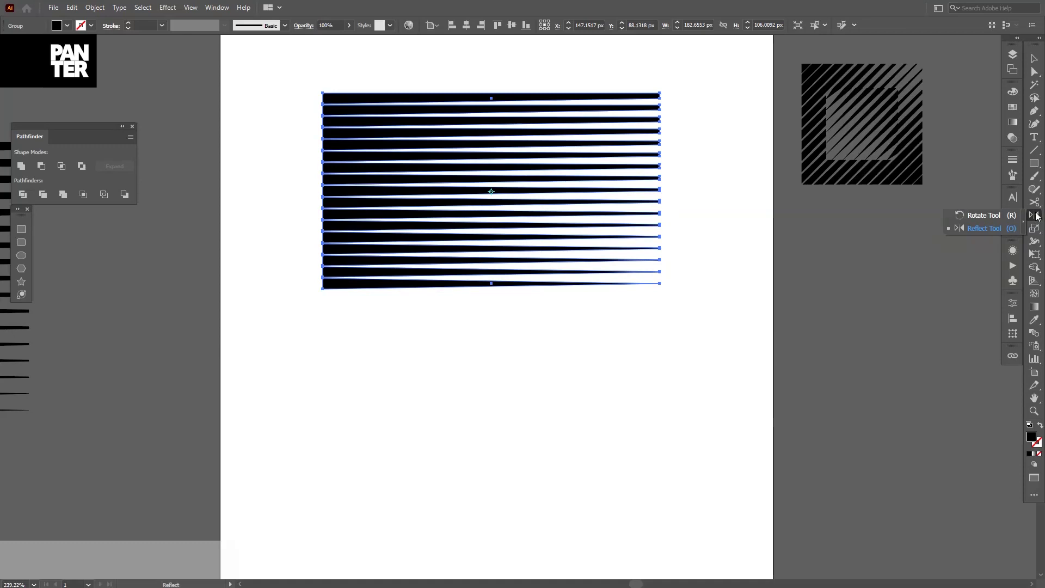
pyautogui.click(1004, 229)
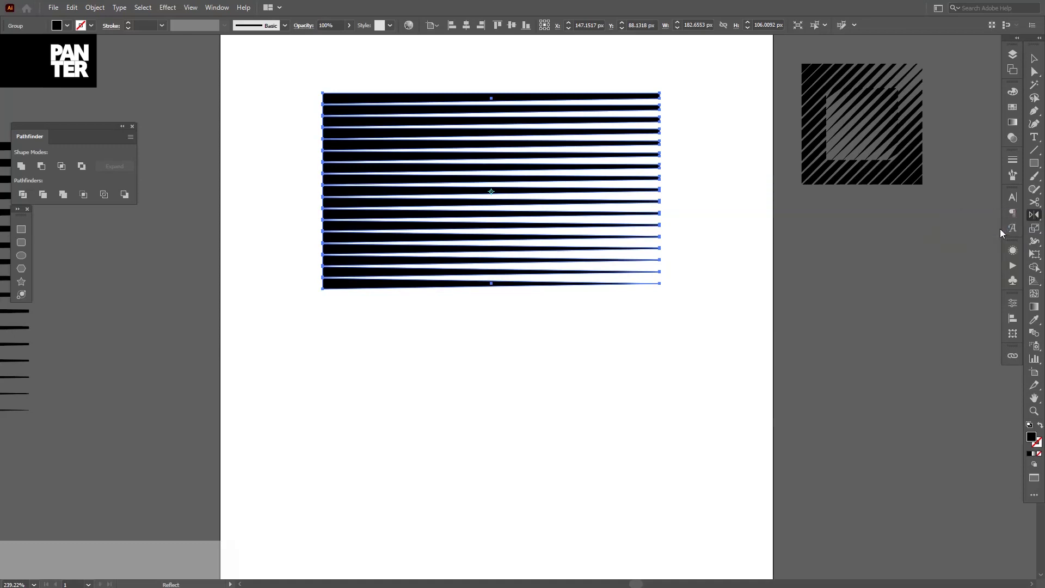
pyautogui.press('alt')
pyautogui.keyDown('alt'); pyautogui.click(323, 289); pyautogui.keyUp('alt')
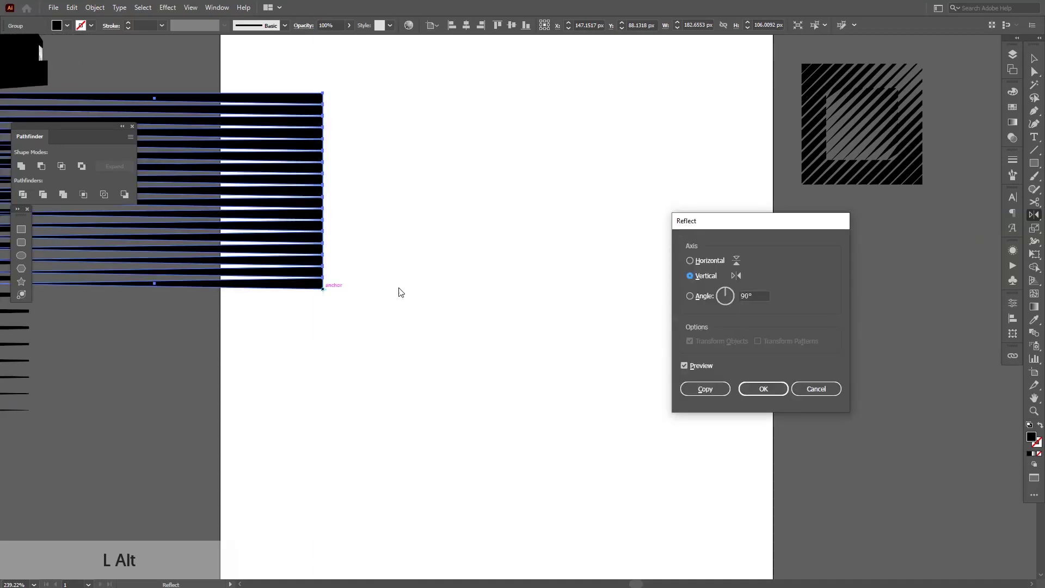
pyautogui.click(690, 261)
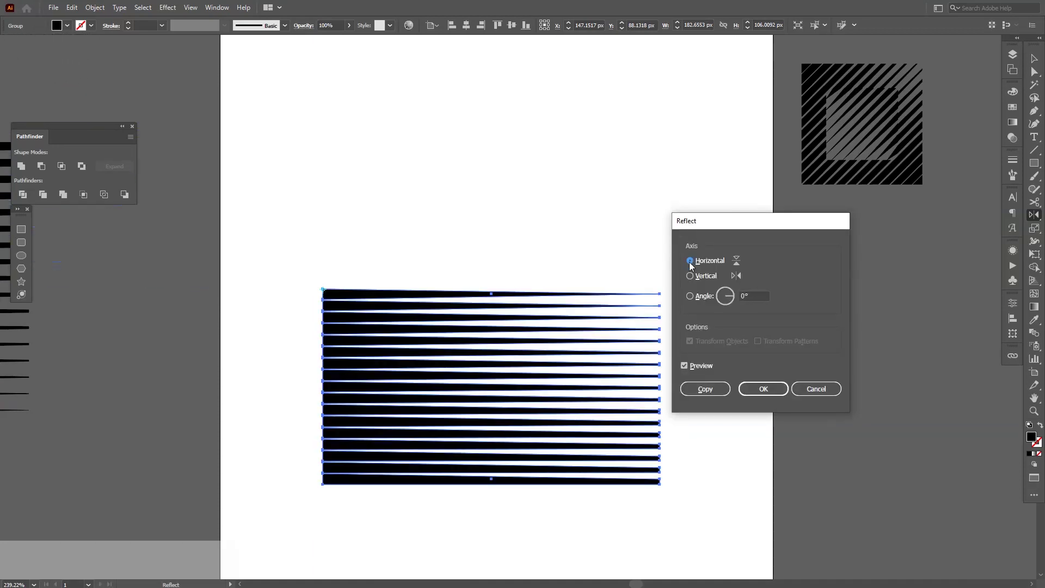
pyautogui.click(705, 389)
pyautogui.press('v')
pyautogui.click(707, 388)
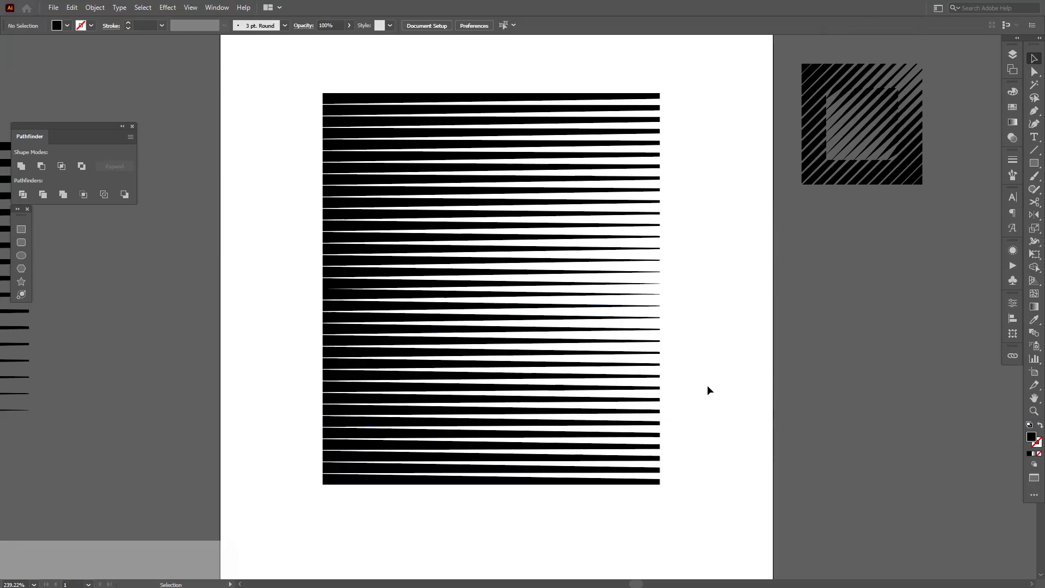
# Select both stripe halves and scale them up proportionally to about 366 px wide.
pyautogui.click(611, 311)
pyautogui.moveTo(664, 289); pyautogui.dragTo(999, 297)
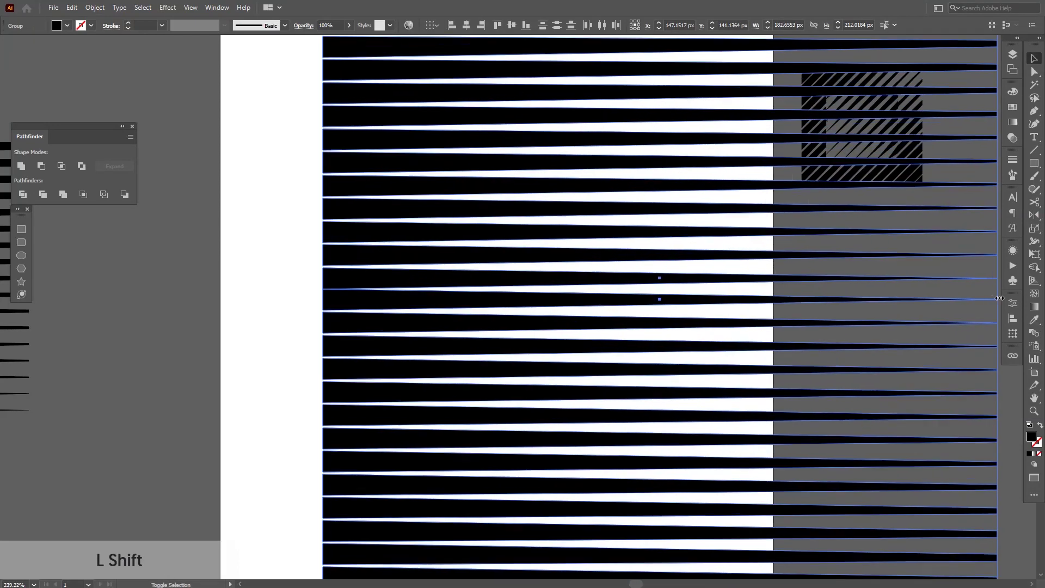
pyautogui.moveTo(329, 298); pyautogui.dragTo(284, 303)
pyautogui.click(284, 304)
# Match the gap between the two halves to the bar spacing, using a temporary rectangle about 32 × 1 px as a gauge.
pyautogui.press('m')
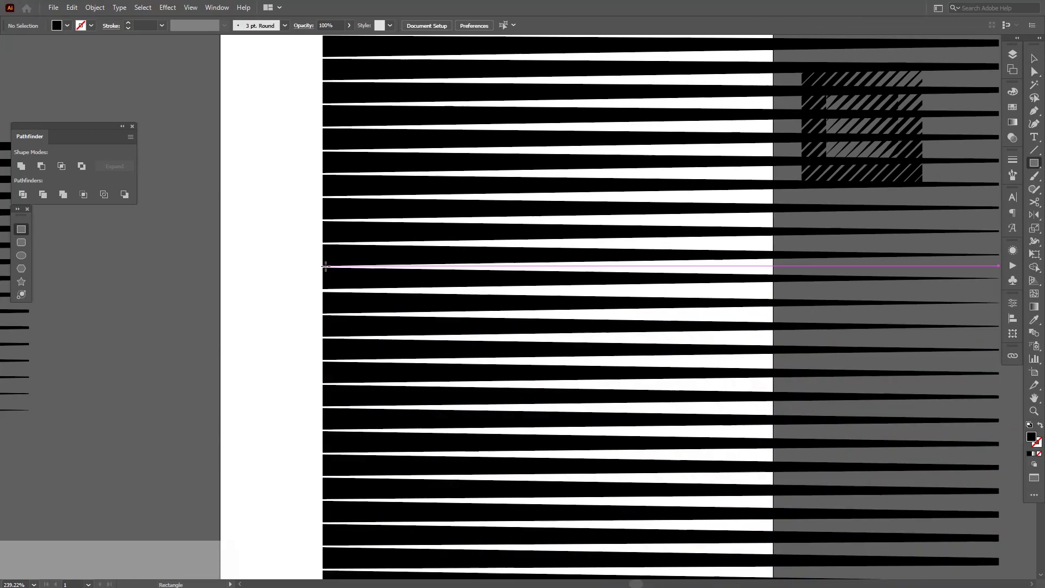
pyautogui.moveTo(319, 268); pyautogui.dragTo(259, 266)
pyautogui.press('v')
pyautogui.moveTo(333, 322); pyautogui.dragTo(360, 318)
pyautogui.moveTo(311, 266); pyautogui.dragTo(306, 292)
pyautogui.moveTo(340, 328); pyautogui.dragTo(341, 303)
pyautogui.moveTo(289, 329); pyautogui.dragTo(263, 271)
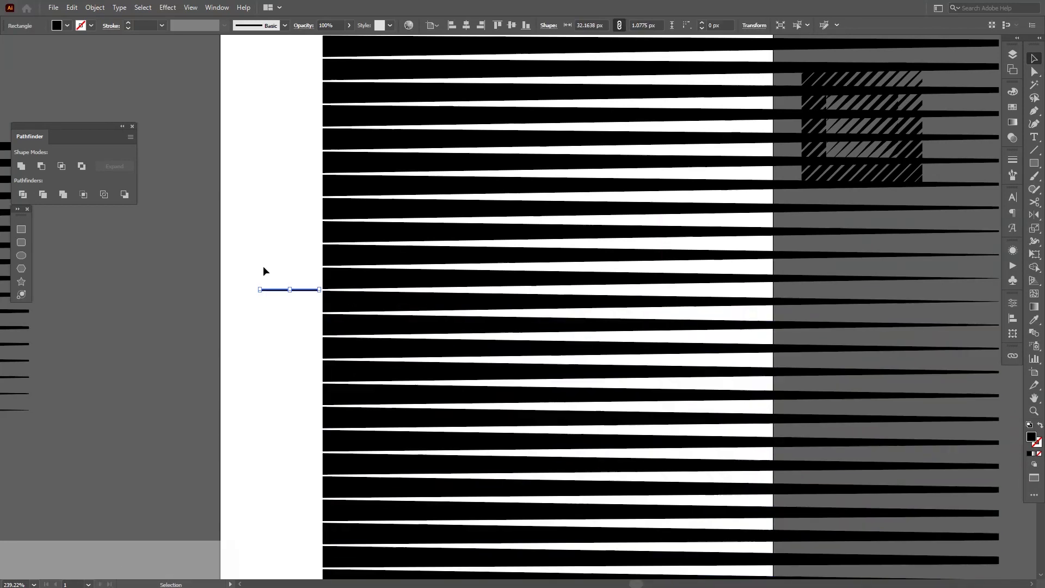
pyautogui.press('Delete')
# Scale both stripe halves down together to about 91 × 106 px and move them to the upper middle of the artboard.
pyautogui.moveTo(257, 233); pyautogui.dragTo(364, 333)
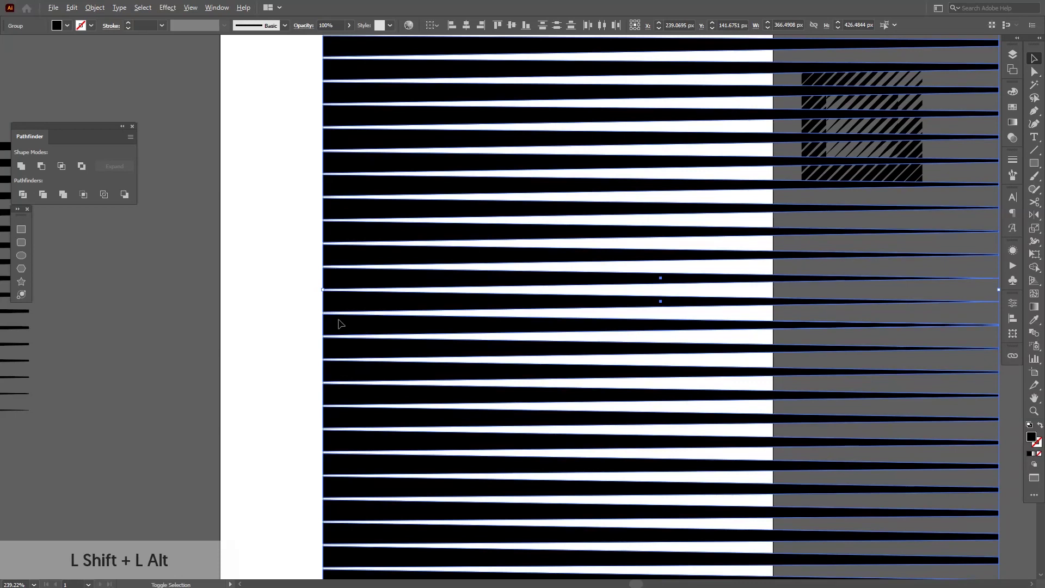
pyautogui.moveTo(323, 289); pyautogui.dragTo(577, 289)
pyautogui.moveTo(661, 288); pyautogui.dragTo(456, 235)
pyautogui.click(535, 404)
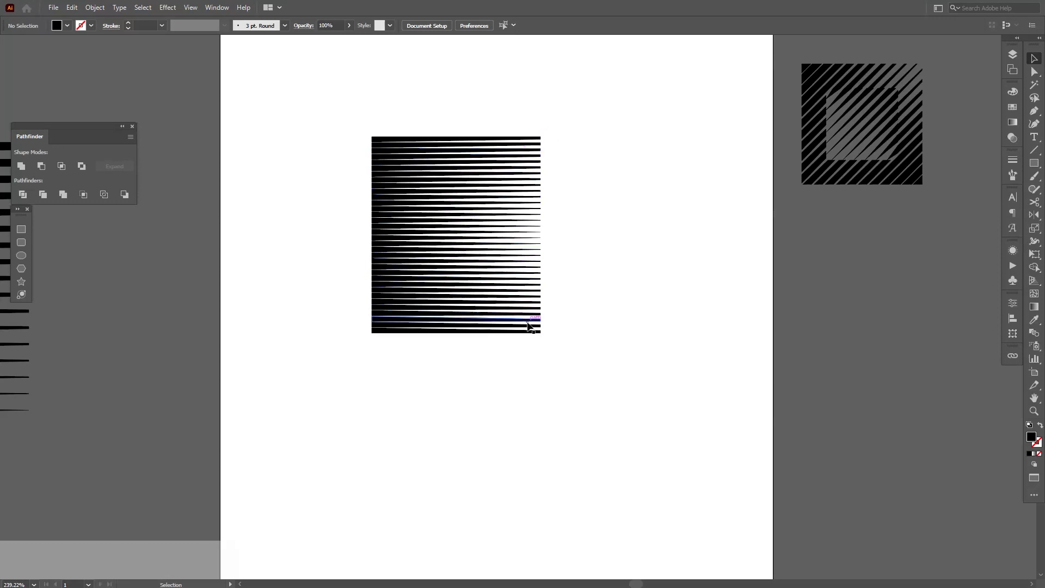
# Group the two stripe halves.
pyautogui.moveTo(592, 355); pyautogui.dragTo(387, 150)
pyautogui.rightClick(418, 173)
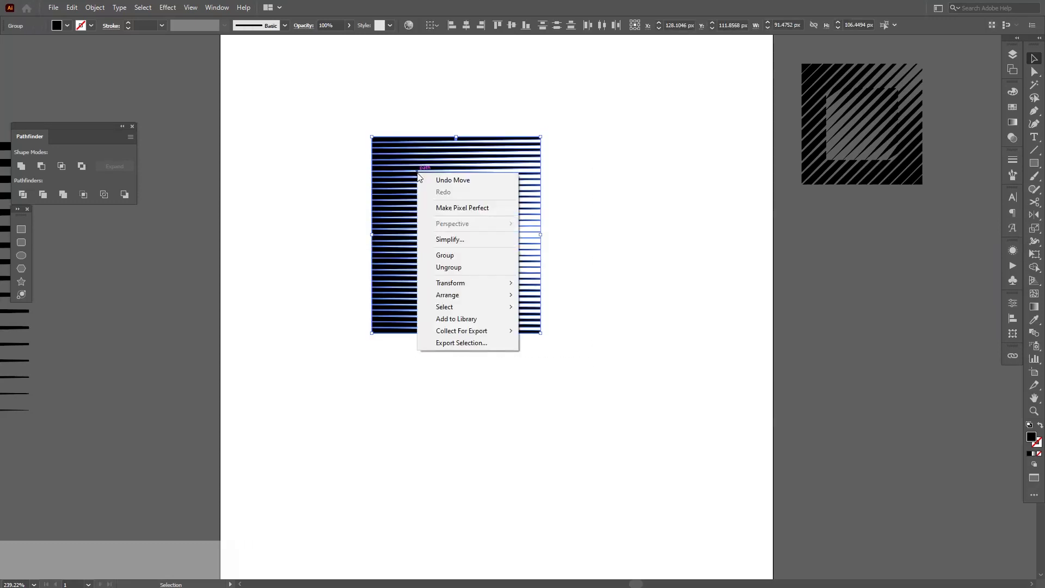
pyautogui.click(462, 256)
pyautogui.click(610, 275)
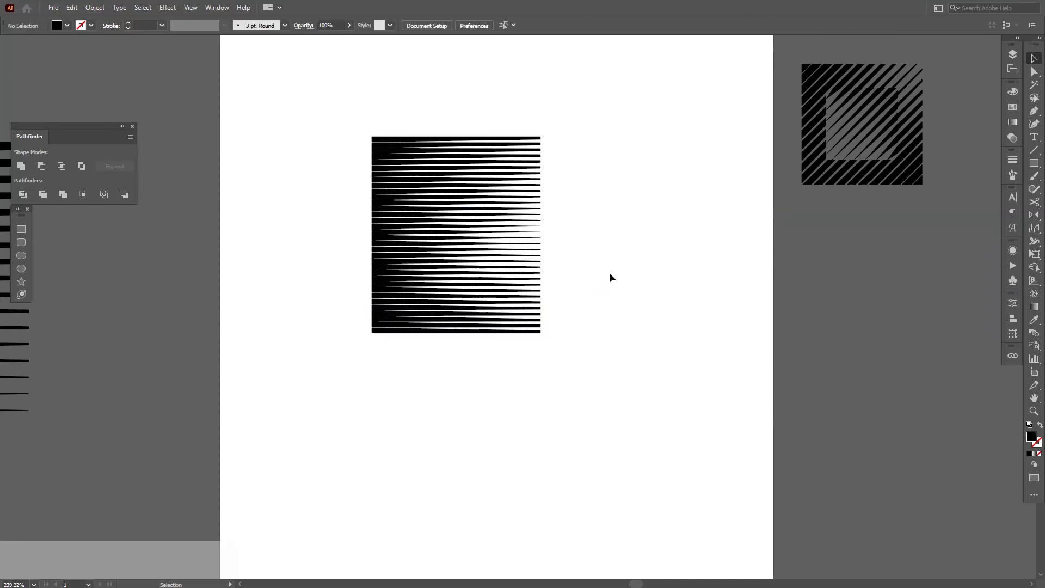
# Shrink the stripe group to roughly half its size and place a copy outside the artboard's upper-left edge.
pyautogui.moveTo(440, 269); pyautogui.dragTo(324, 184)
pyautogui.moveTo(424, 246); pyautogui.dragTo(348, 198)
pyautogui.moveTo(320, 143); pyautogui.dragTo(487, 300)
pyautogui.click(527, 278)
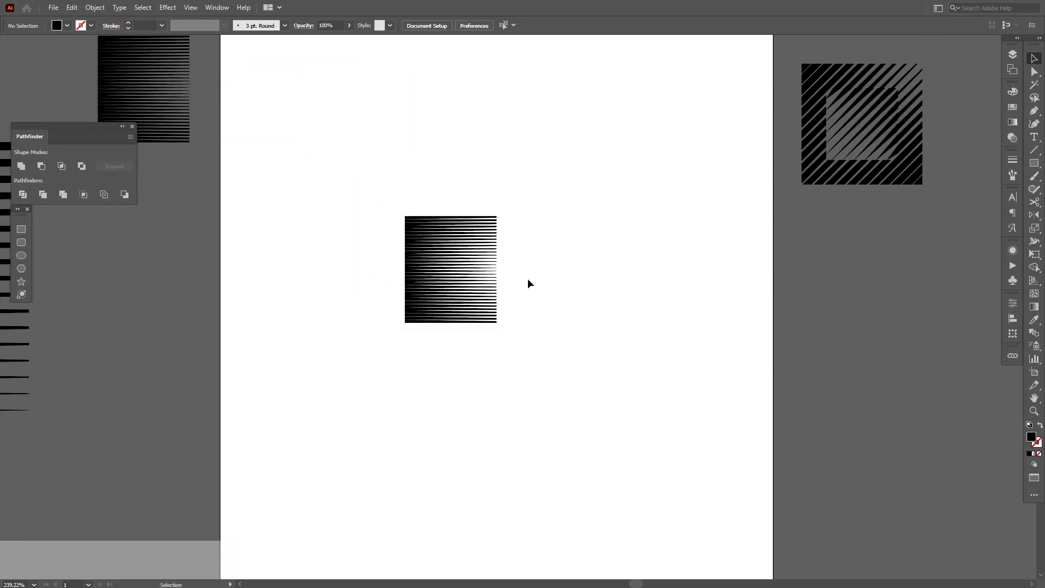
# Scale the stripe group on the artboard proportionally up to about 106 px tall.
pyautogui.click(474, 275)
pyautogui.moveTo(497, 272); pyautogui.dragTo(536, 270)
pyautogui.click(583, 292)
pyautogui.click(547, 283)
pyautogui.click(606, 292)
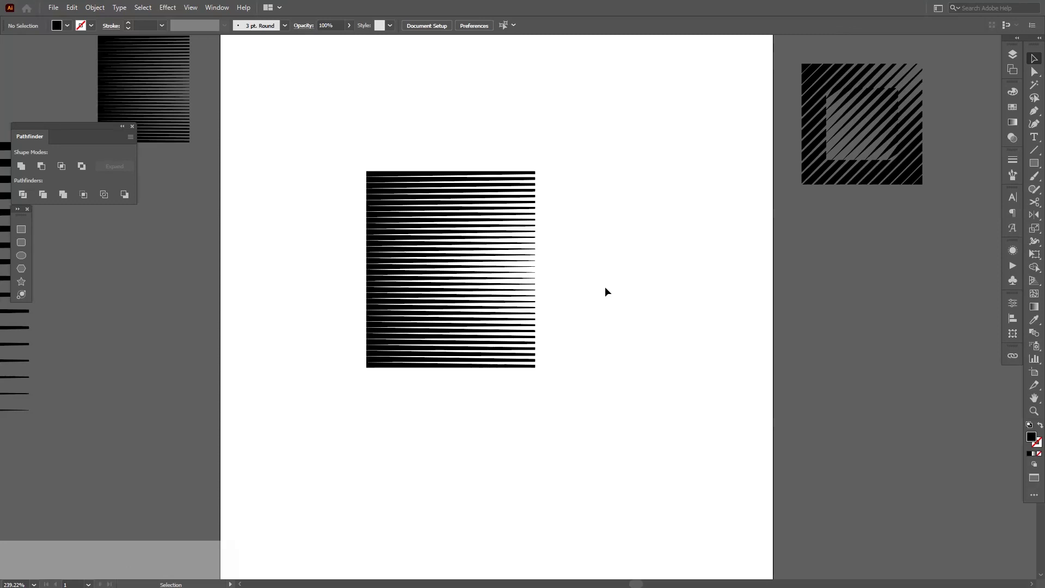
# Draw a square of about 106.37 px from the stripe group's top-left corner down to its bottom edge.
pyautogui.press('m')
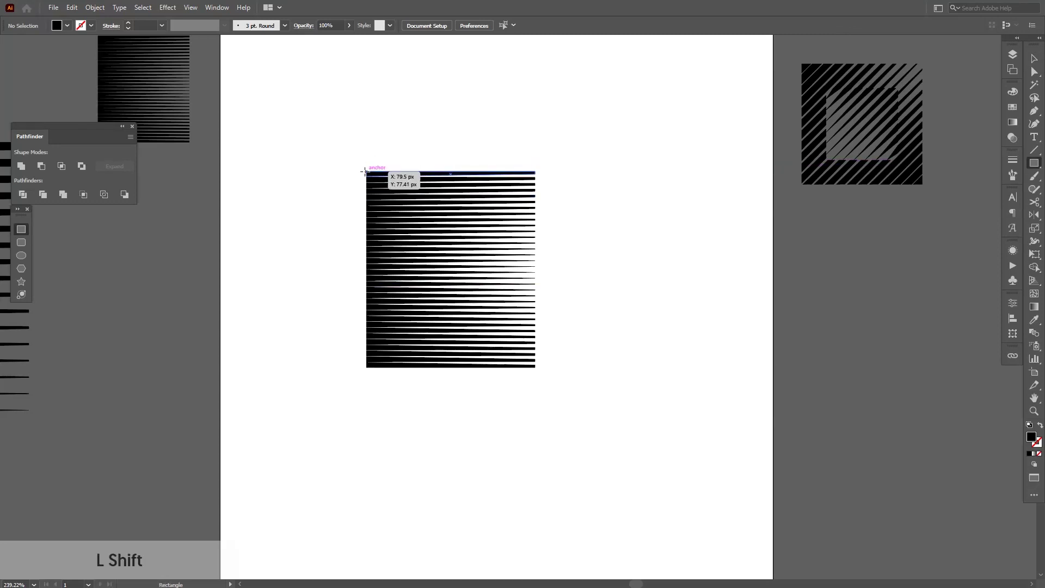
pyautogui.click(1035, 162)
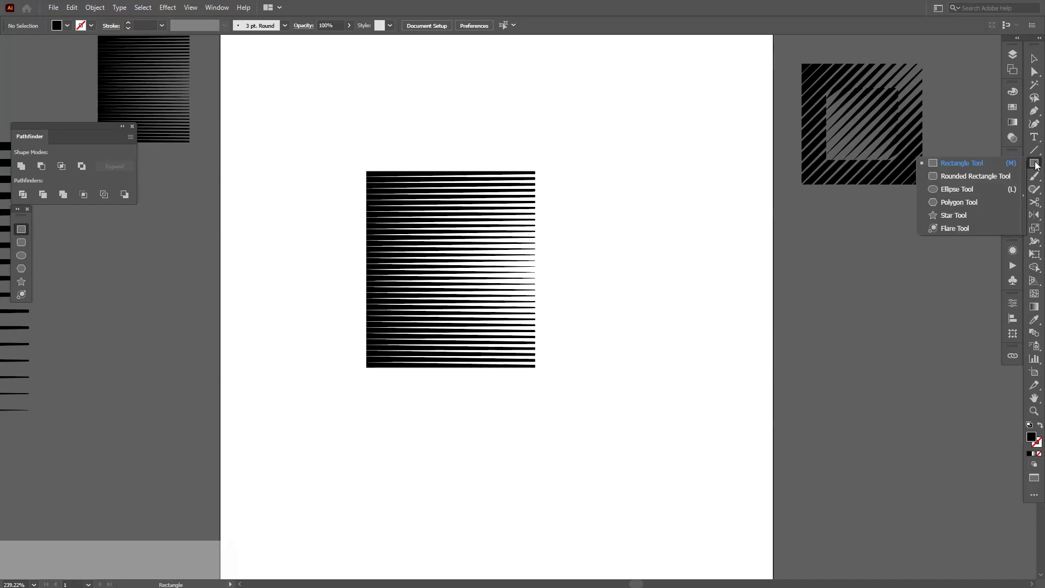
pyautogui.click(979, 162)
pyautogui.press('shift')
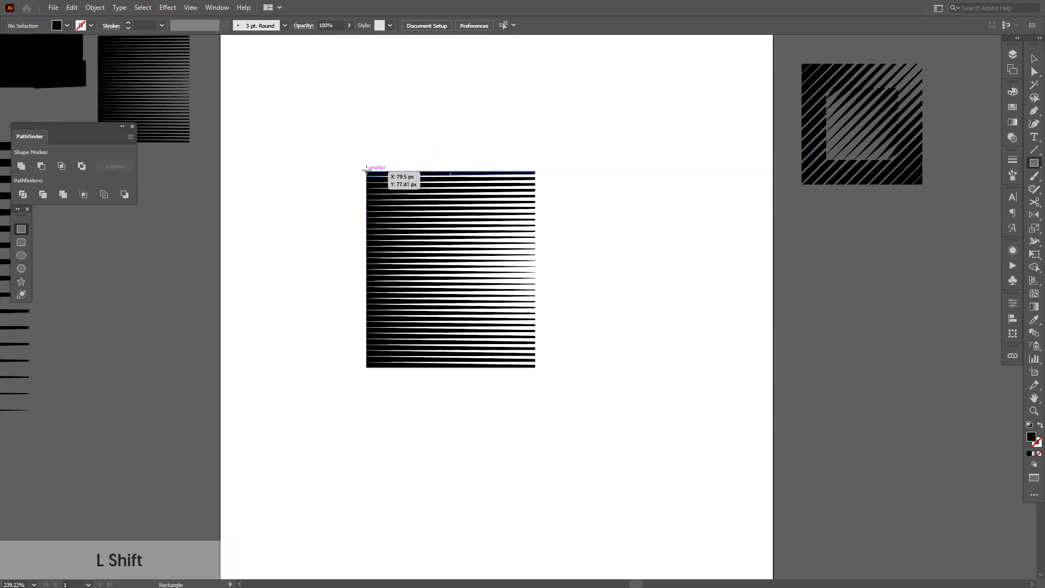
pyautogui.moveTo(366, 172)
pyautogui.mouseDown()
pyautogui.moveTo(535, 174)
pyautogui.moveTo(450, 214)
pyautogui.moveTo(532, 252)
pyautogui.moveTo(559, 282)
pyautogui.moveTo(546, 322)
pyautogui.moveTo(505, 367)
pyautogui.mouseUp()
pyautogui.press('v')
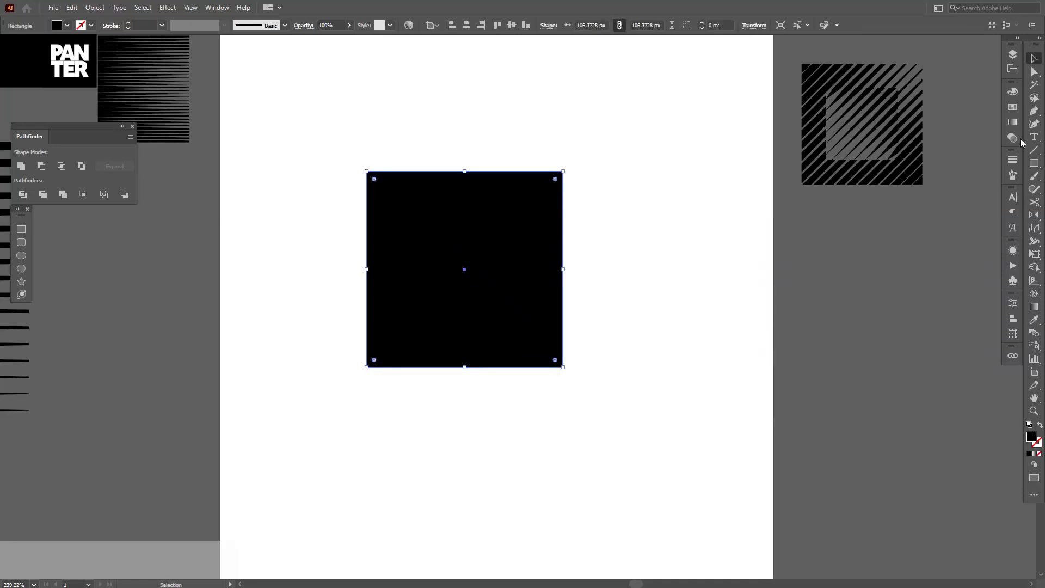
# Fill the square with a medium grey swatch.
pyautogui.click(1015, 108)
pyautogui.click(937, 155)
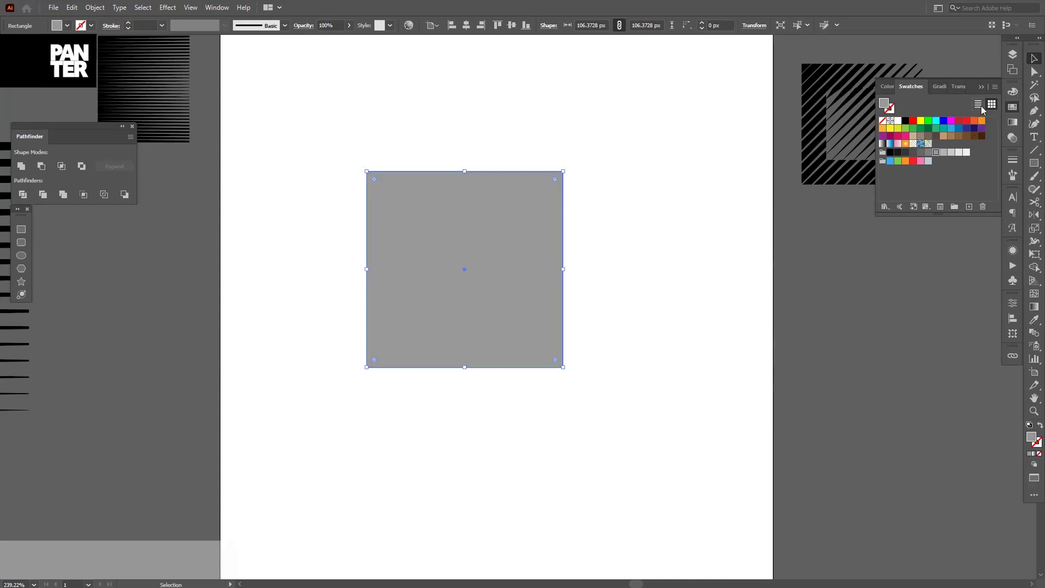
pyautogui.click(982, 86)
# Send the grey square to the back, behind the stripe group.
pyautogui.press('ctrl')
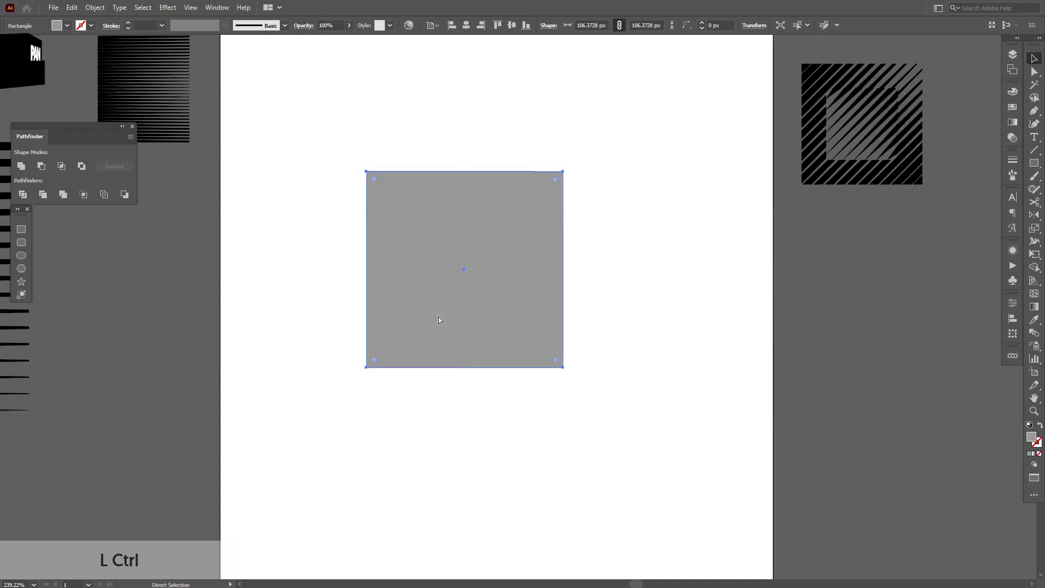
pyautogui.press('shift')
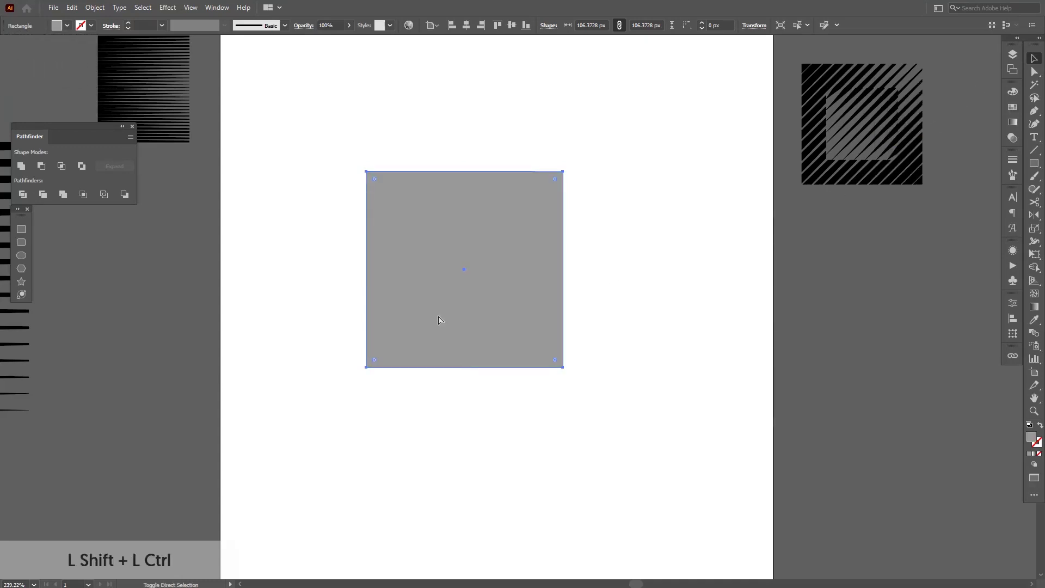
pyautogui.hotkey('ctrl', 'shift', '[')
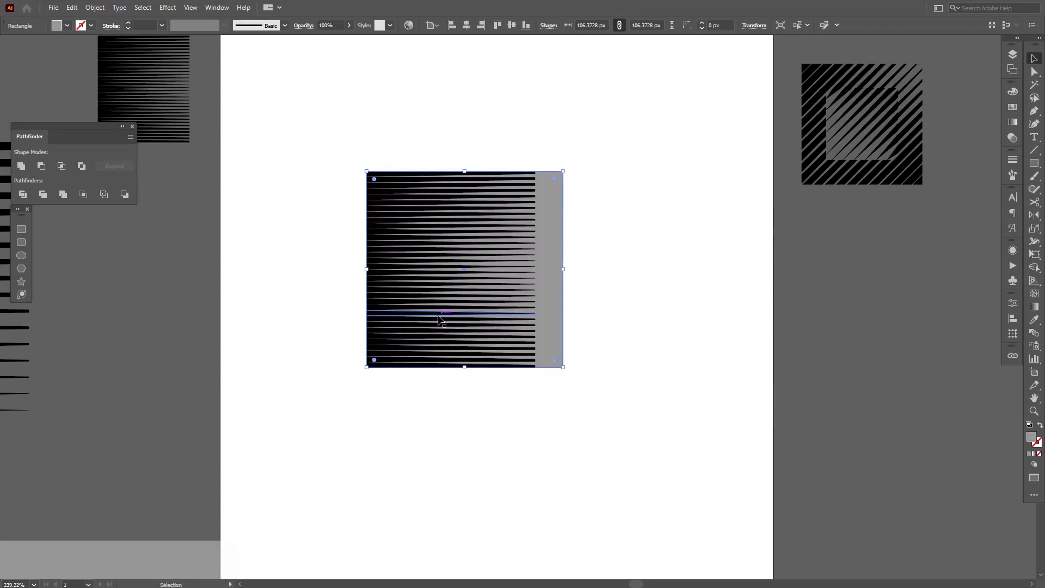
pyautogui.rightClick(554, 279)
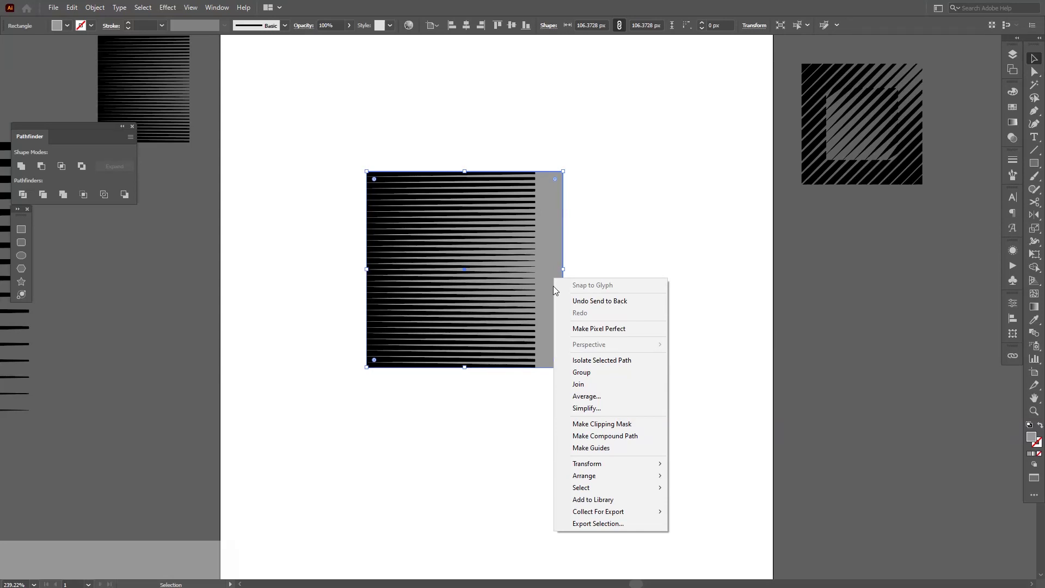
pyautogui.moveTo(609, 475)
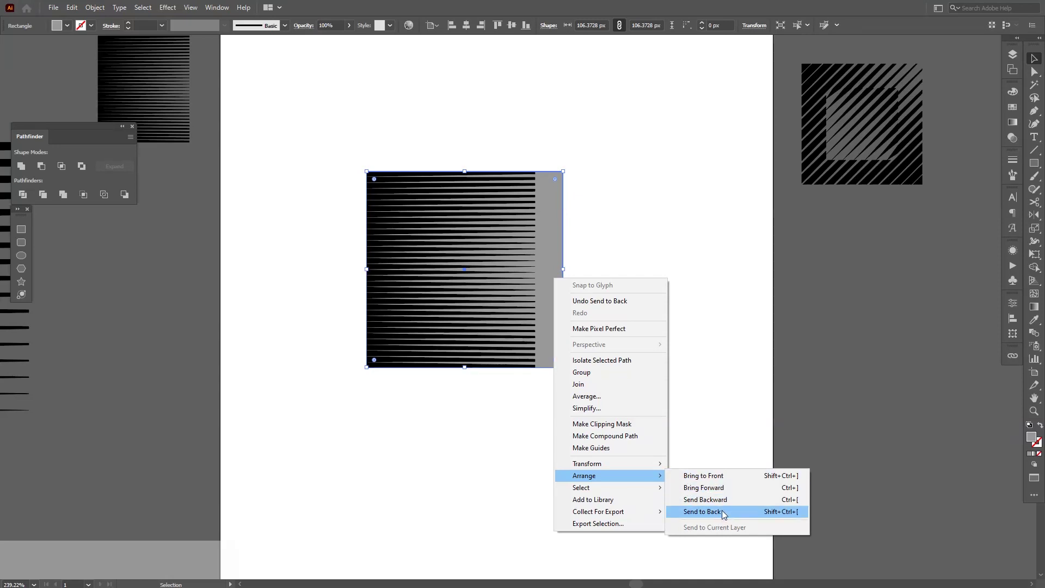
pyautogui.click(750, 292)
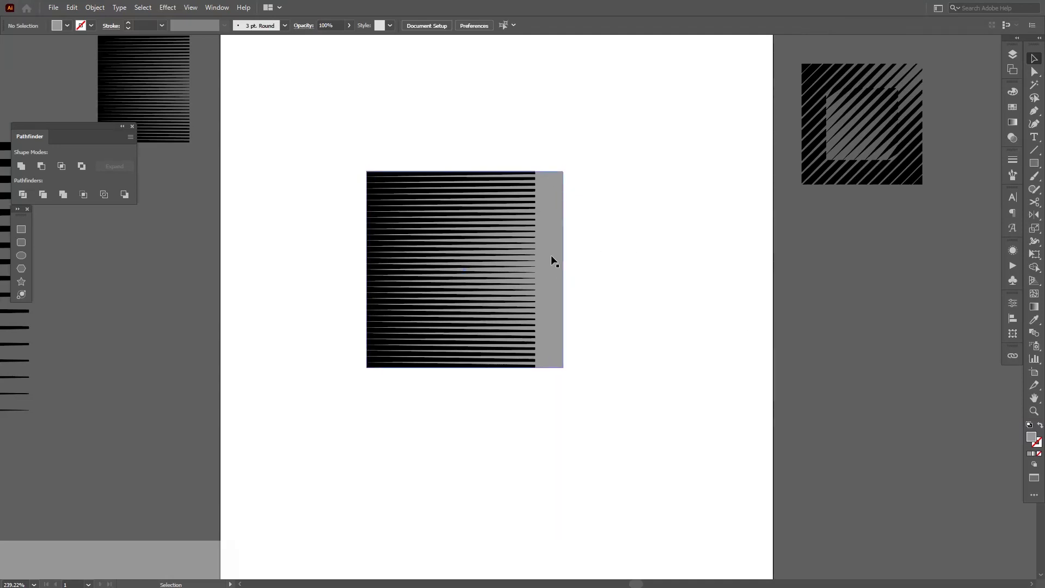
# Stretch the stripe group to the grey square's width of 106.37 px and move the square below the stripes.
pyautogui.click(520, 268)
pyautogui.moveTo(537, 269); pyautogui.dragTo(429, 416)
pyautogui.click(600, 277)
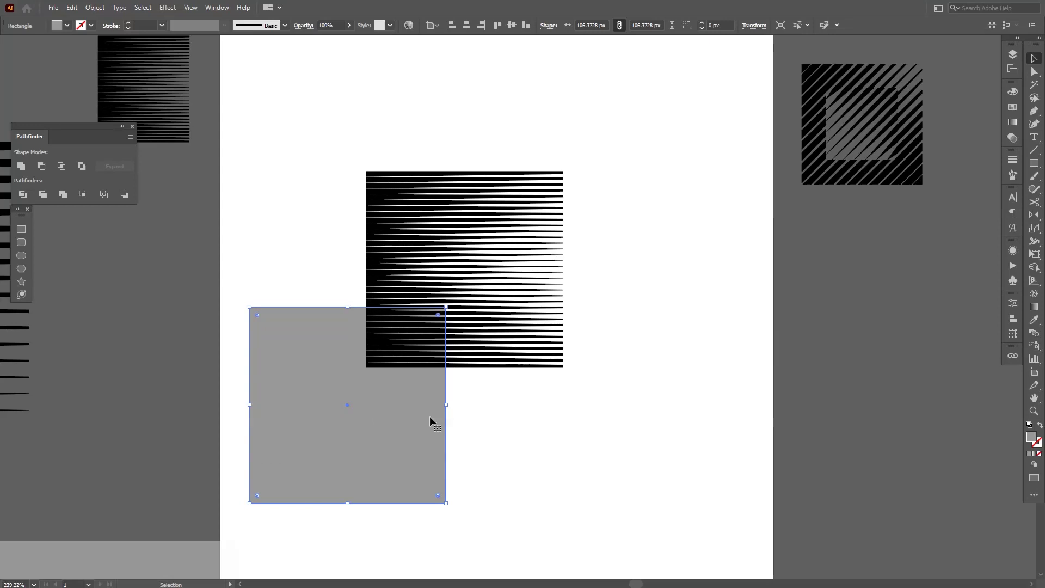
pyautogui.press('Delete')
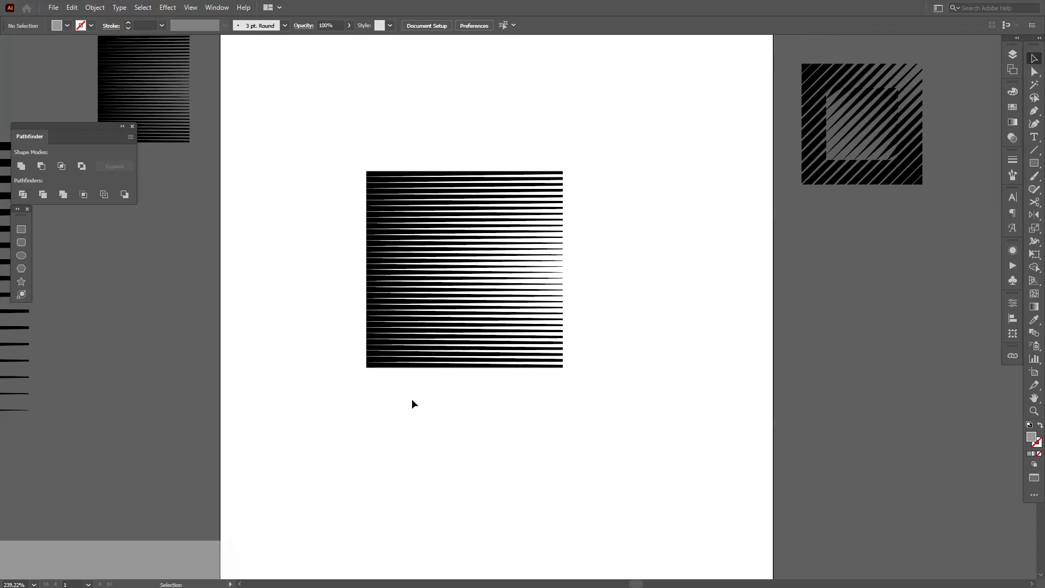
pyautogui.click(466, 305)
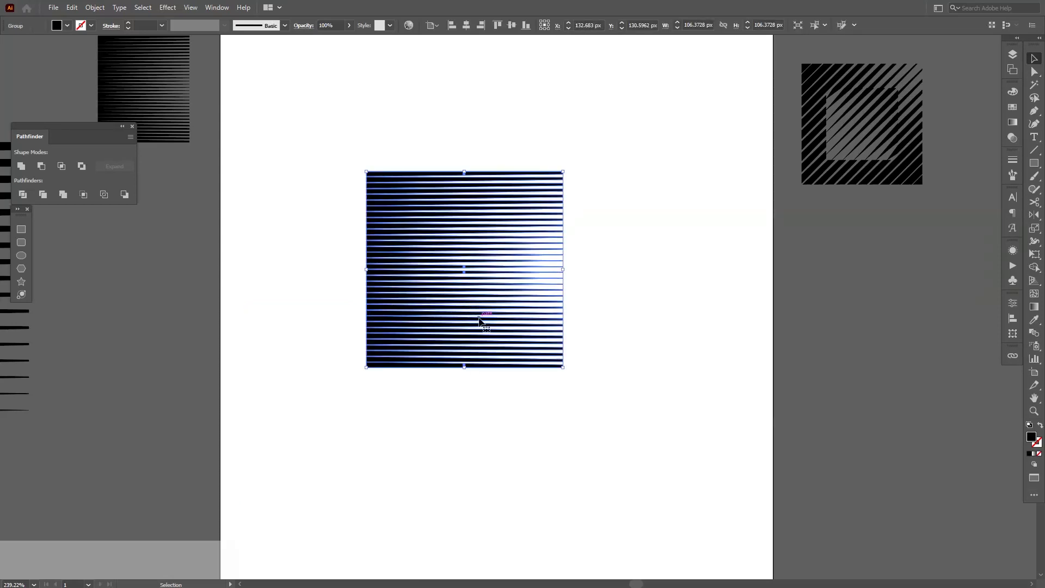
pyautogui.hotkey('ctrl', 'z')
pyautogui.click(494, 473)
pyautogui.moveTo(402, 396); pyautogui.dragTo(531, 460)
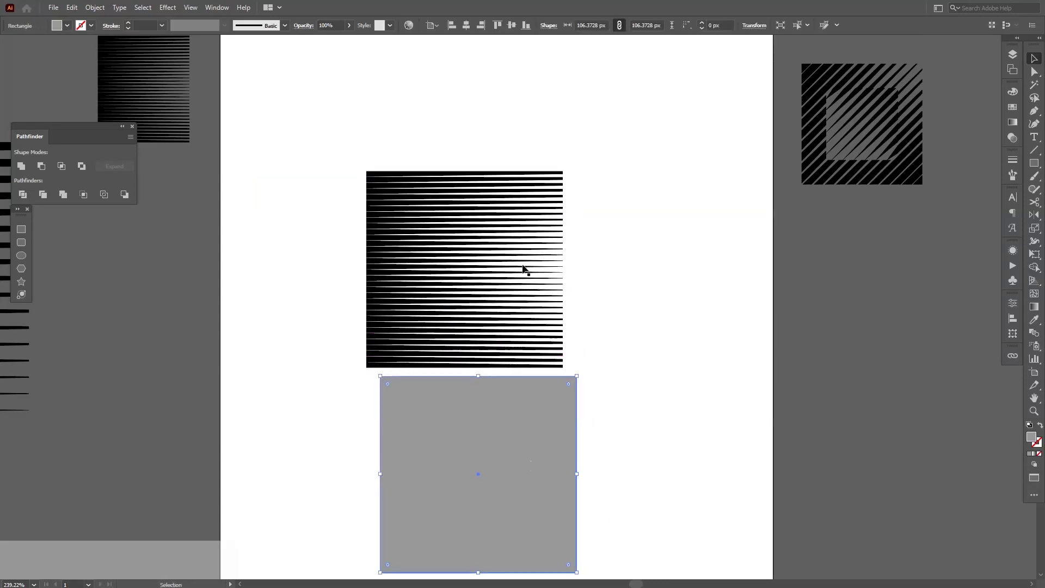
# Rotate the stripe group 45° counterclockwise and scale it up proportionally to about 218 × 218 px across.
pyautogui.click(523, 268)
pyautogui.press('shift')
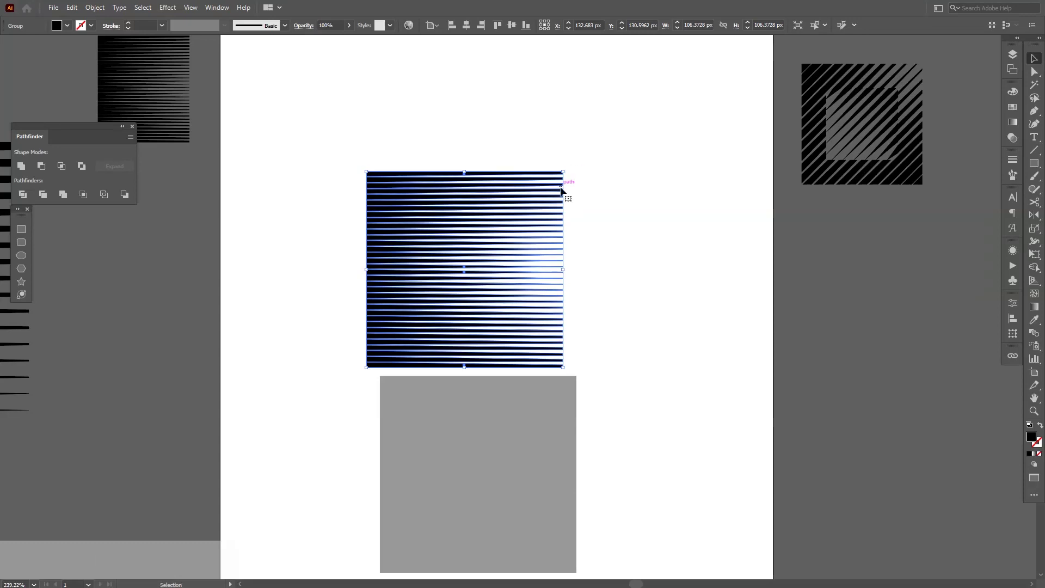
pyautogui.press('shift')
pyautogui.moveTo(565, 165); pyautogui.dragTo(454, 131)
pyautogui.moveTo(603, 269); pyautogui.dragTo(673, 319)
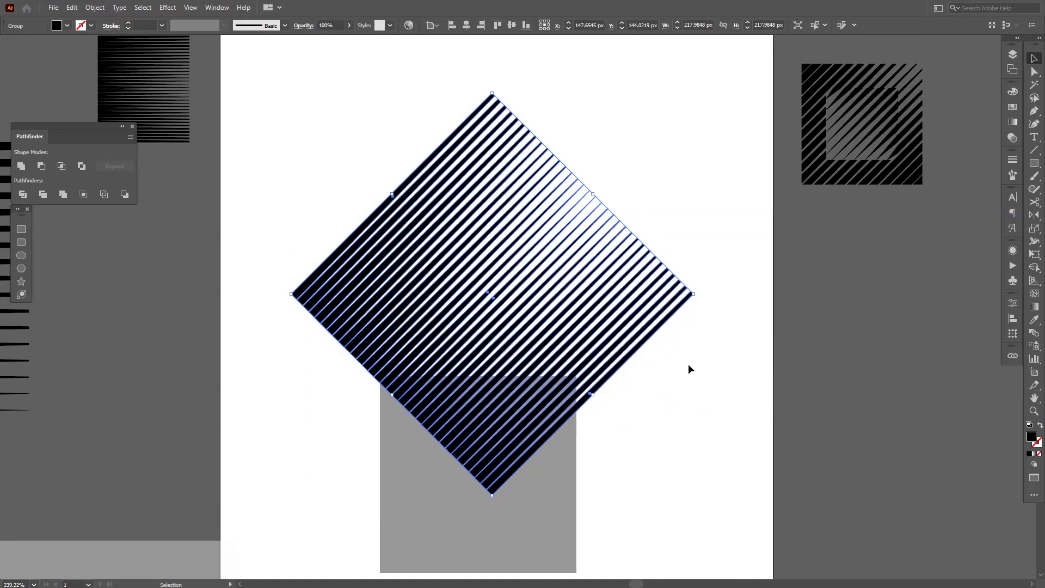
pyautogui.click(685, 370)
# Move the grey square behind the rotated stripes and centre both horizontally and vertically on the artboard.
pyautogui.moveTo(537, 501); pyautogui.dragTo(551, 326)
pyautogui.keyDown('shift'); pyautogui.click(611, 411); pyautogui.keyUp('shift')
pyautogui.hotkey('shift', 'm')
pyautogui.click(608, 251)
pyautogui.click(466, 25)
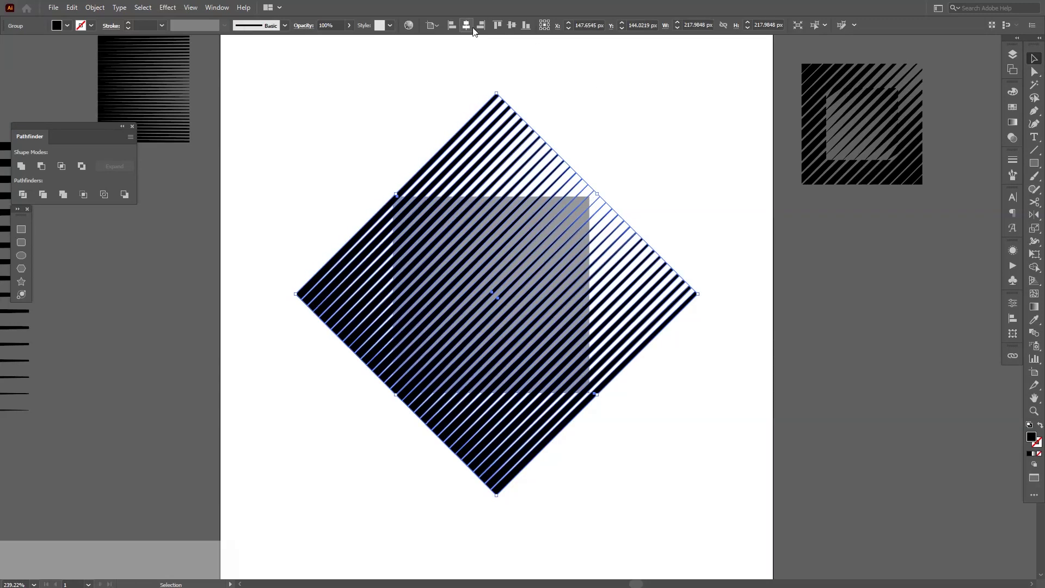
pyautogui.click(512, 25)
pyautogui.click(576, 211)
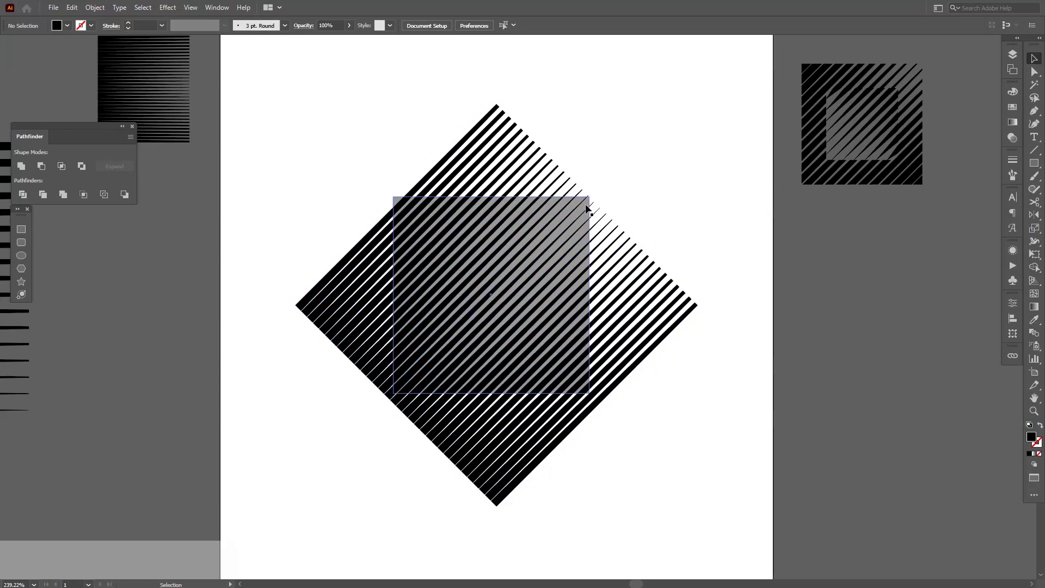
pyautogui.click(466, 25)
pyautogui.click(511, 25)
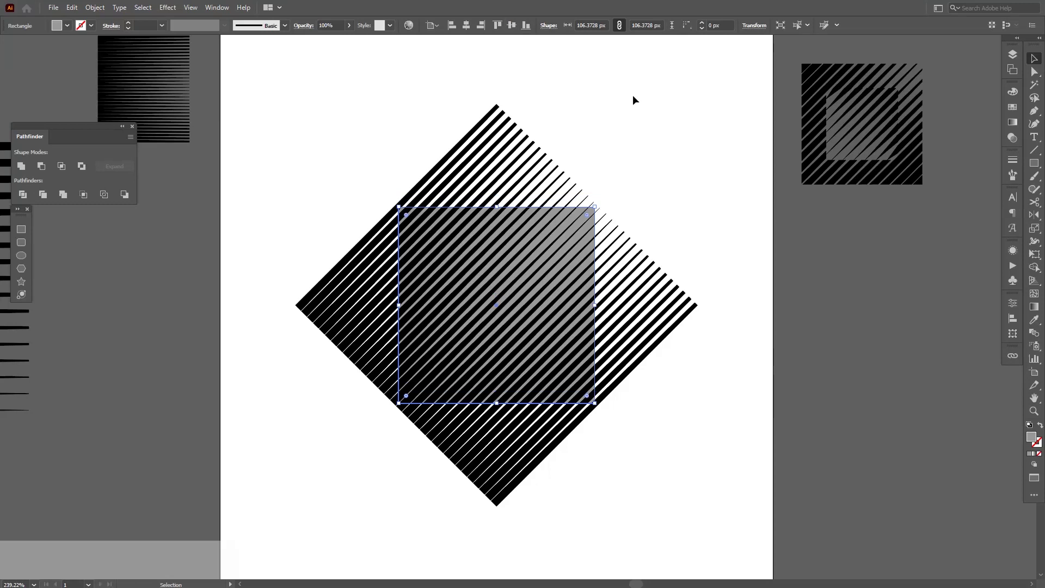
# Duplicate the grey square onto the pasteboard beside the artboard, directly below the small reference design.
pyautogui.click(665, 105)
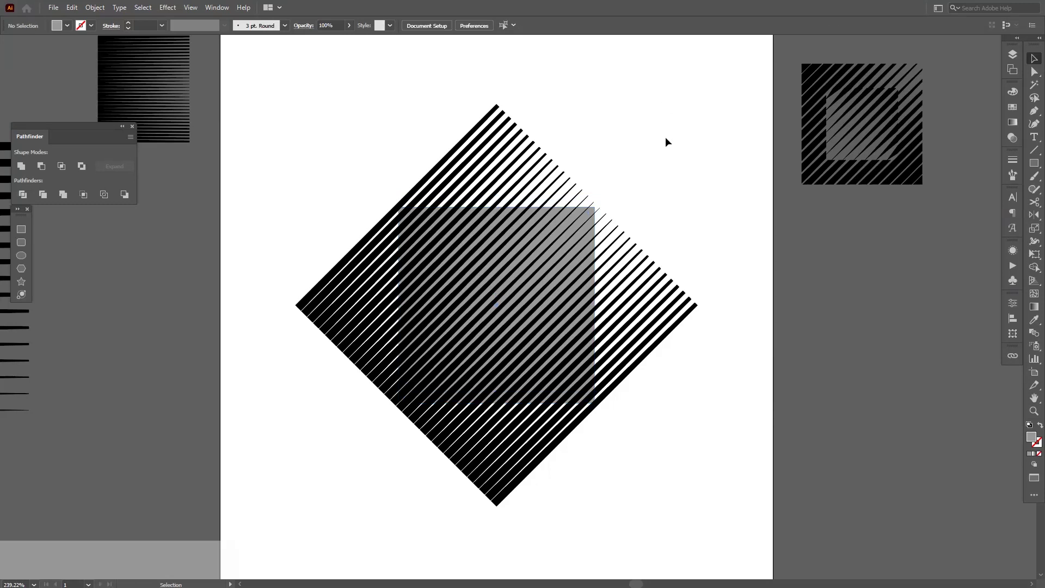
pyautogui.click(590, 215)
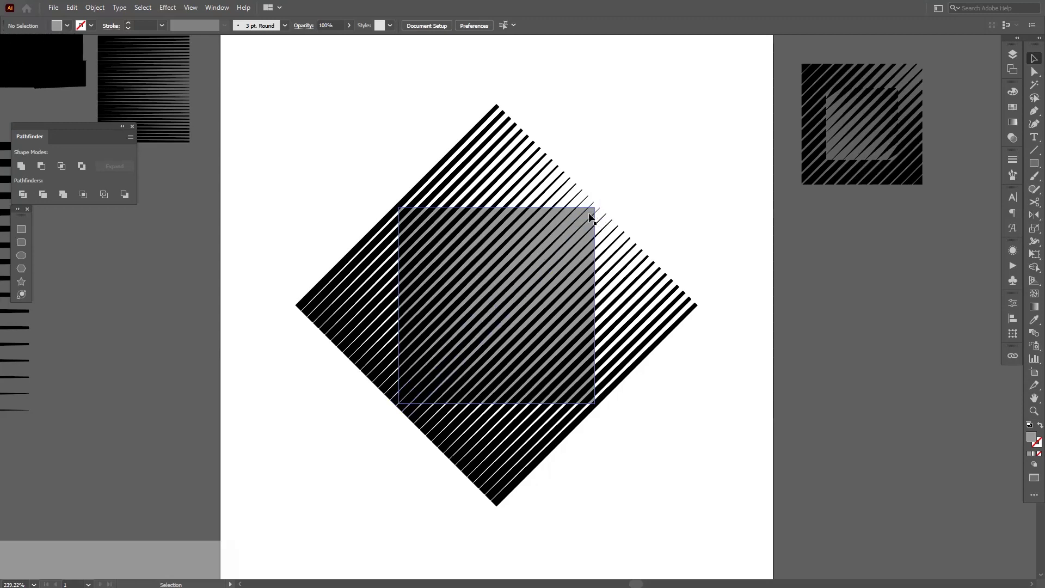
pyautogui.moveTo(586, 214); pyautogui.dragTo(964, 287)
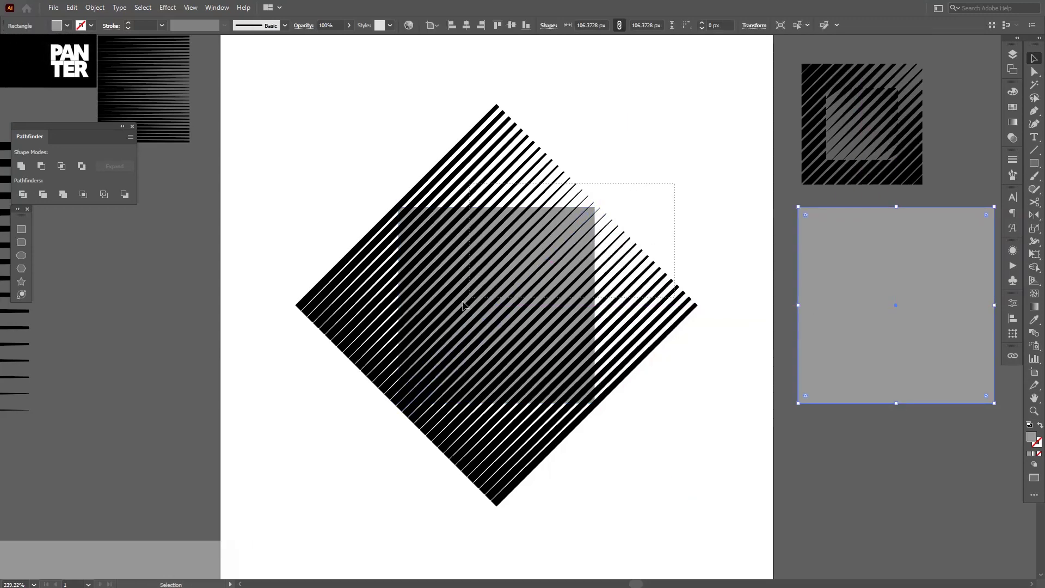
# Trim away the stripe parts outside the centred grey square with the Shape Builder tool.
pyautogui.moveTo(391, 332); pyautogui.dragTo(391, 333)
pyautogui.hotkey('shift', 'm')
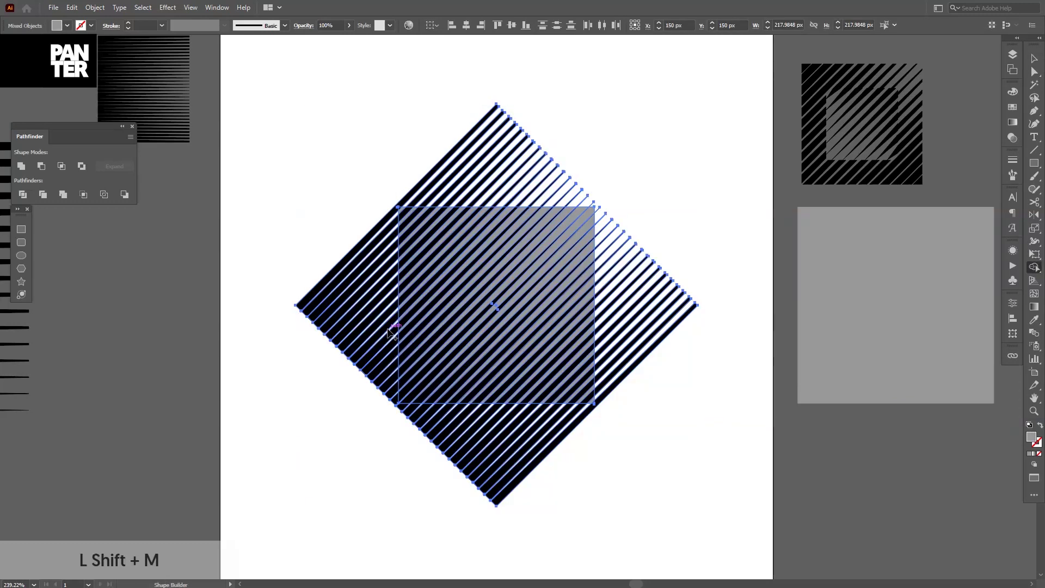
pyautogui.moveTo(1036, 271); pyautogui.dragTo(1011, 269)
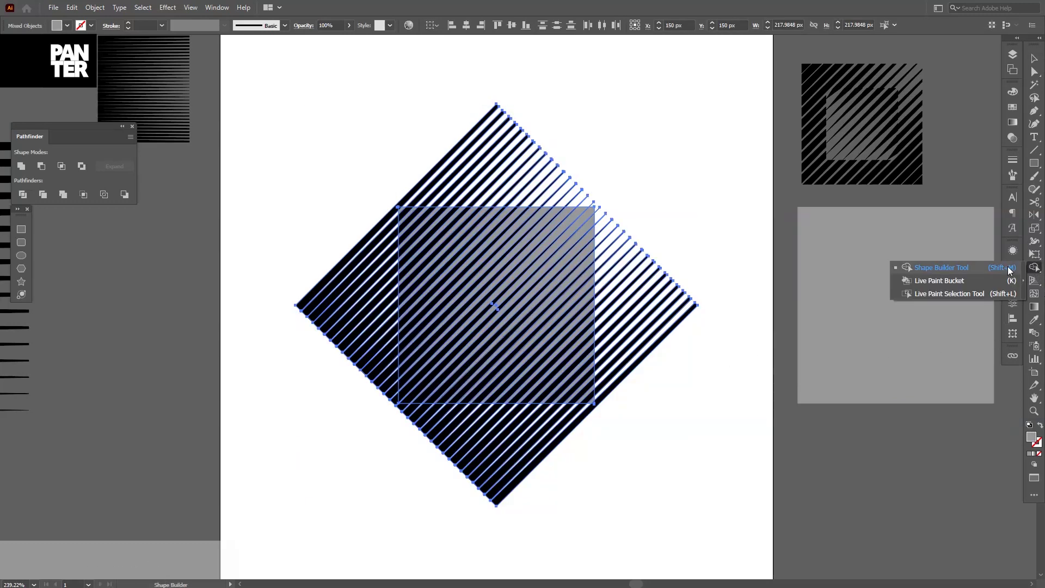
pyautogui.click(945, 269)
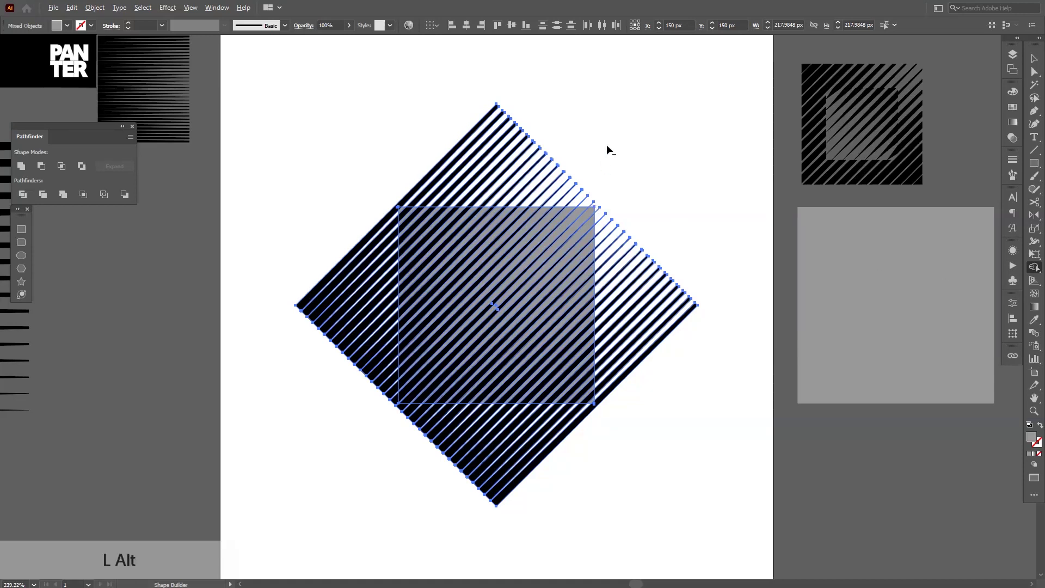
pyautogui.moveTo(361, 118); pyautogui.dragTo(638, 204)
pyautogui.moveTo(687, 156); pyautogui.dragTo(597, 462)
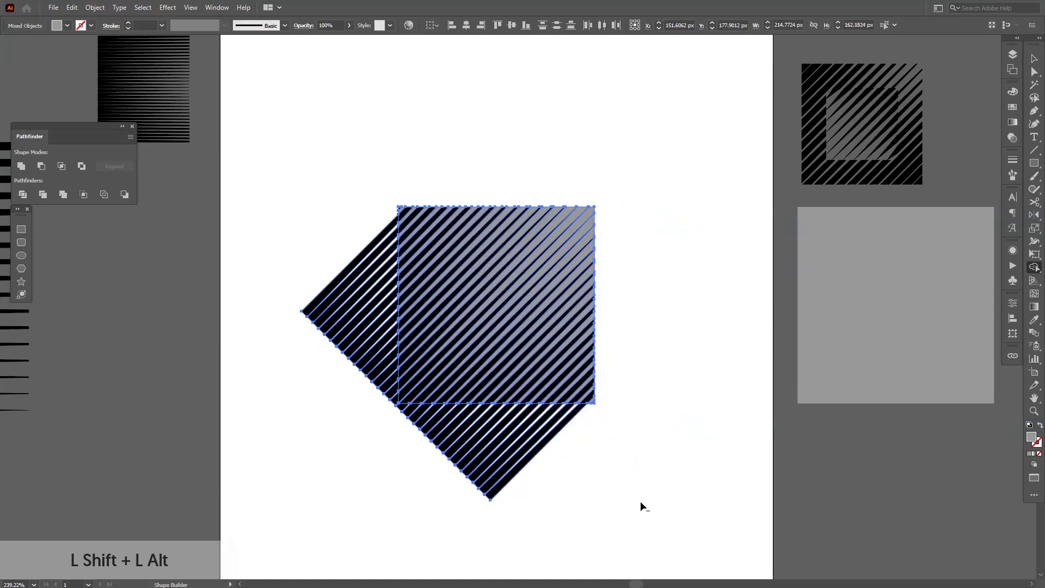
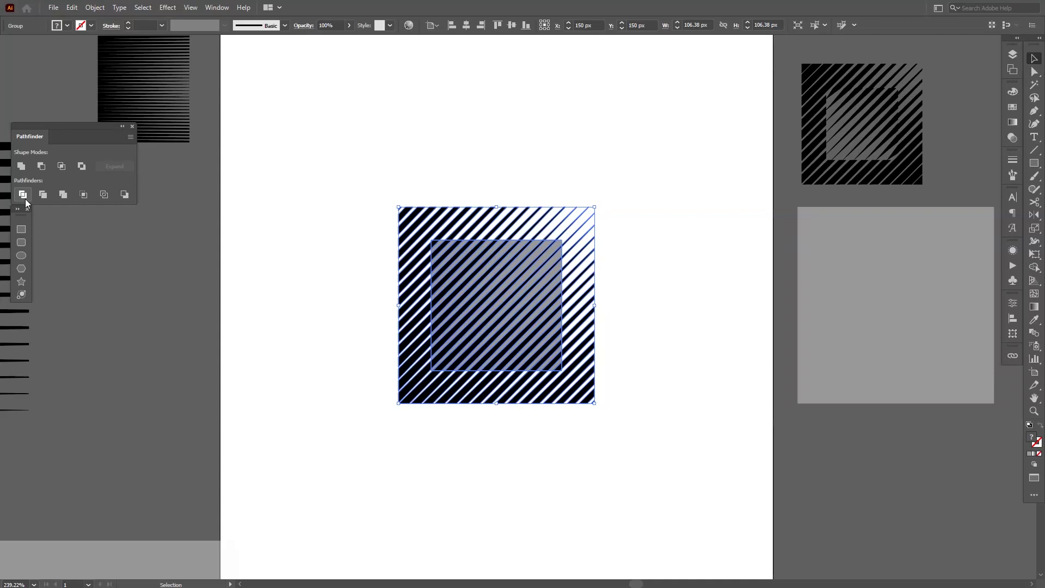
# Ungroup the divided stripe and square artwork and scale it up proportionally about the artboard centre.
pyautogui.click(217, 7)
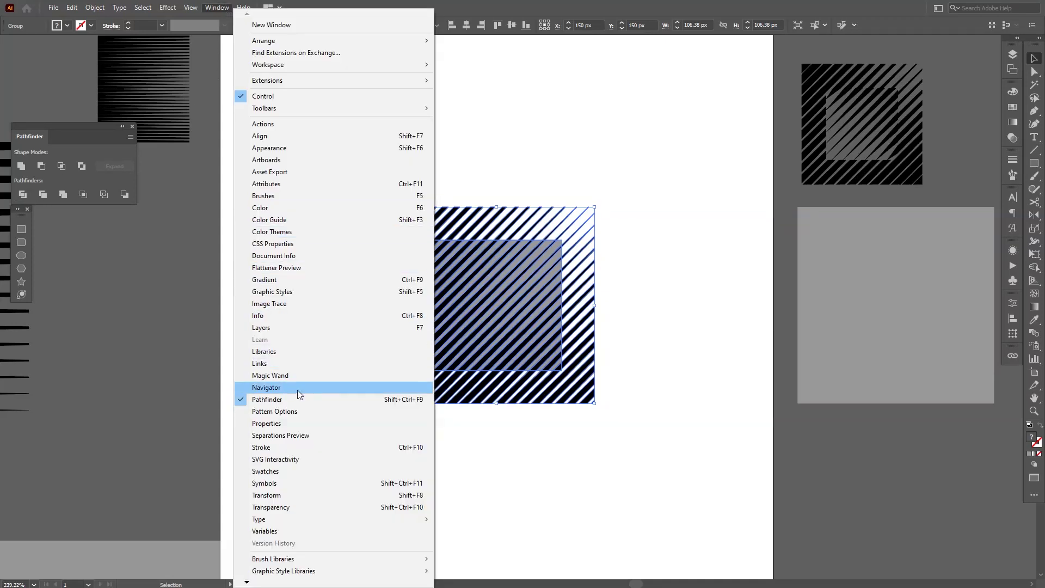
pyautogui.click(741, 4)
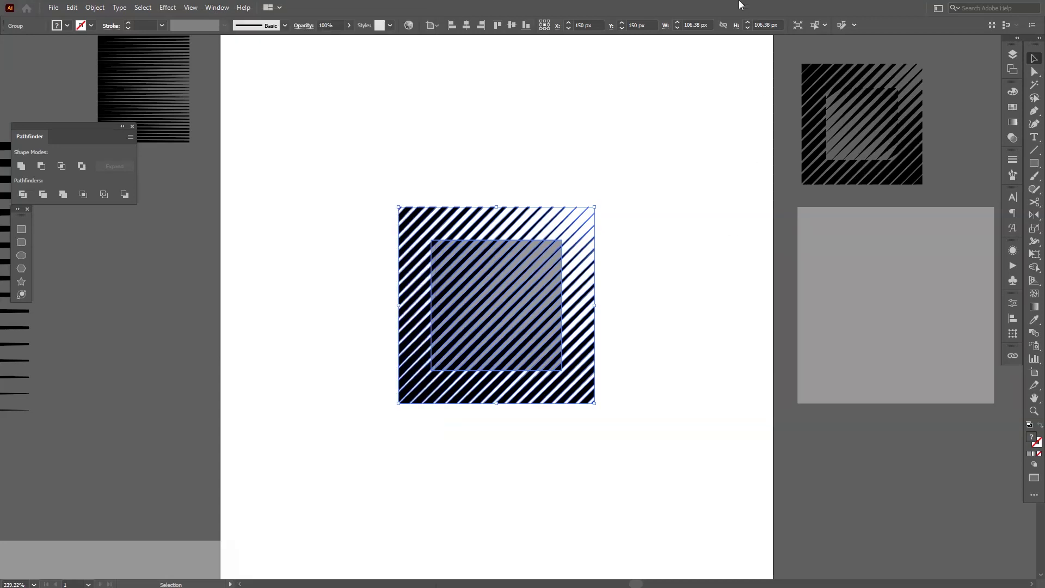
pyautogui.rightClick(563, 273)
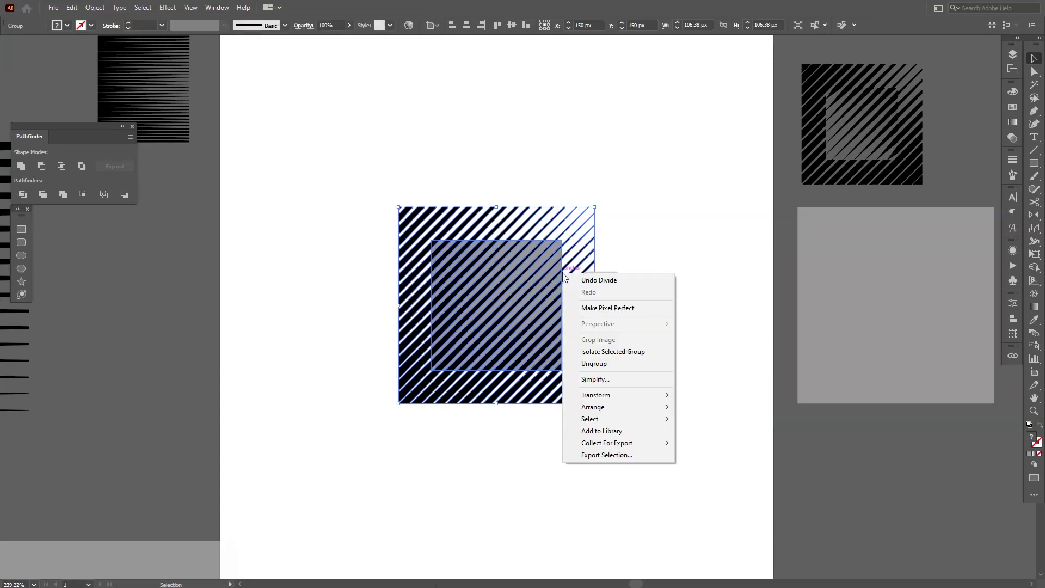
pyautogui.click(593, 363)
pyautogui.click(646, 370)
pyautogui.moveTo(587, 251)
pyautogui.mouseDown()
pyautogui.moveTo(577, 242)
pyautogui.moveTo(583, 252)
pyautogui.mouseUp()
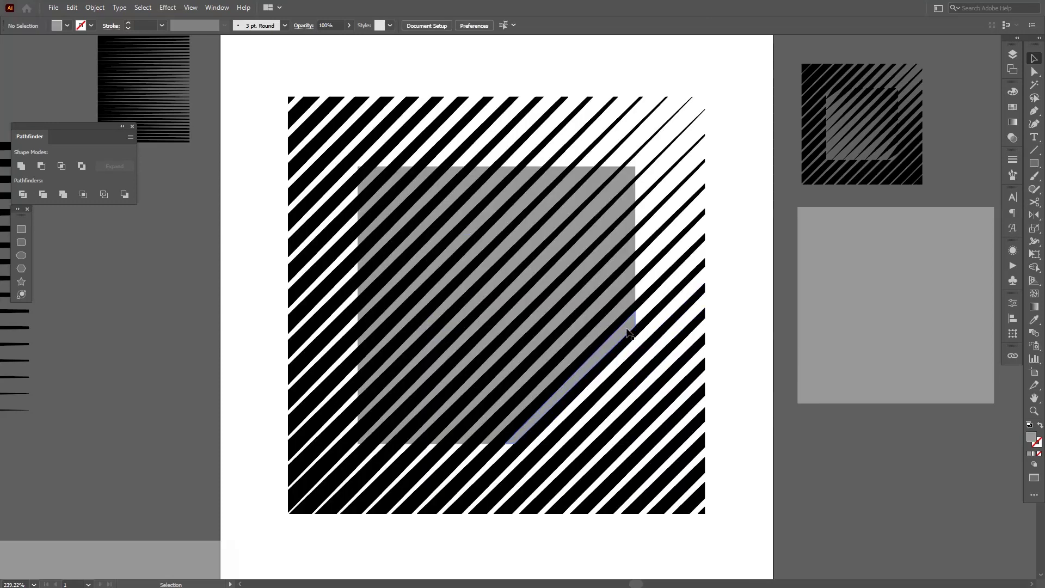
# Delete all grey pieces between the inner stripes by selecting the same fill colour, keeping the spare grey square beside the artboard.
pyautogui.click(626, 332)
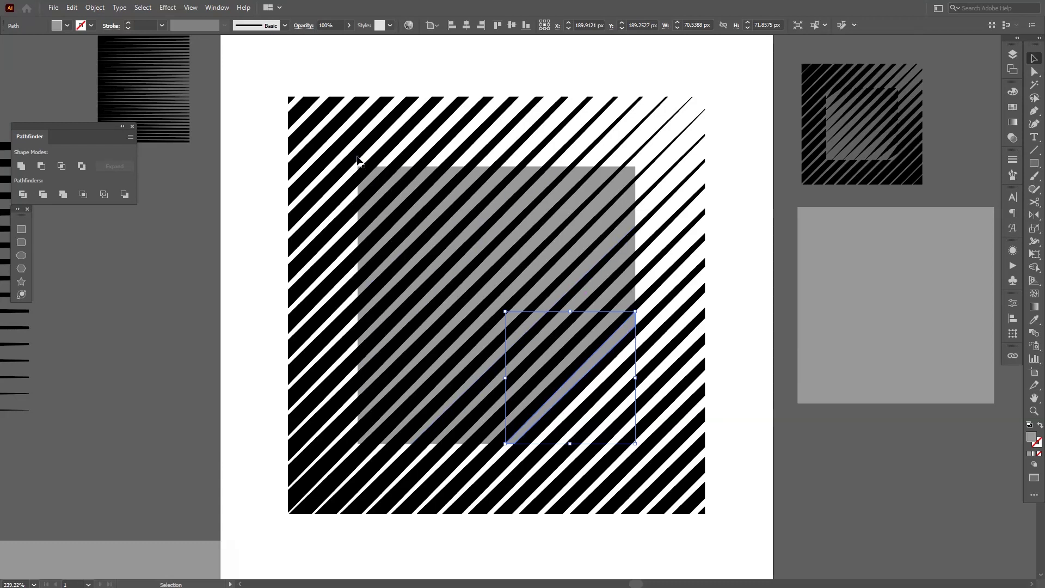
pyautogui.click(143, 8)
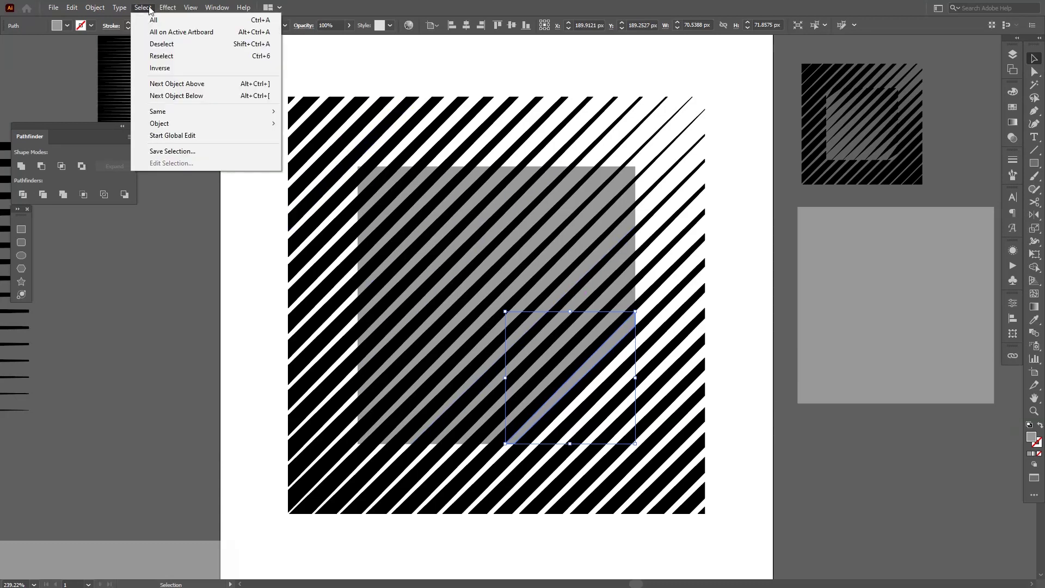
pyautogui.moveTo(201, 114)
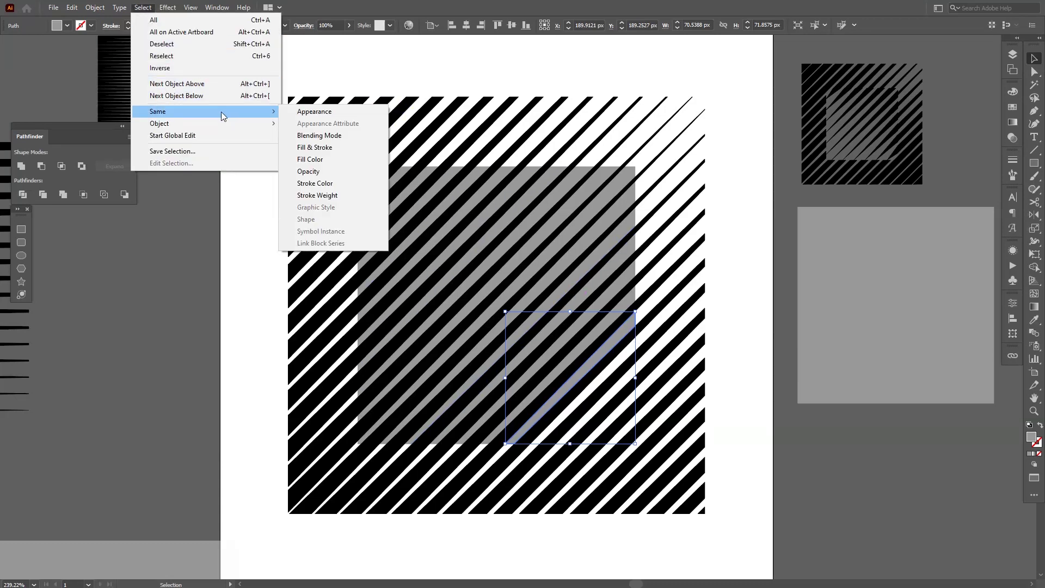
pyautogui.click(327, 166)
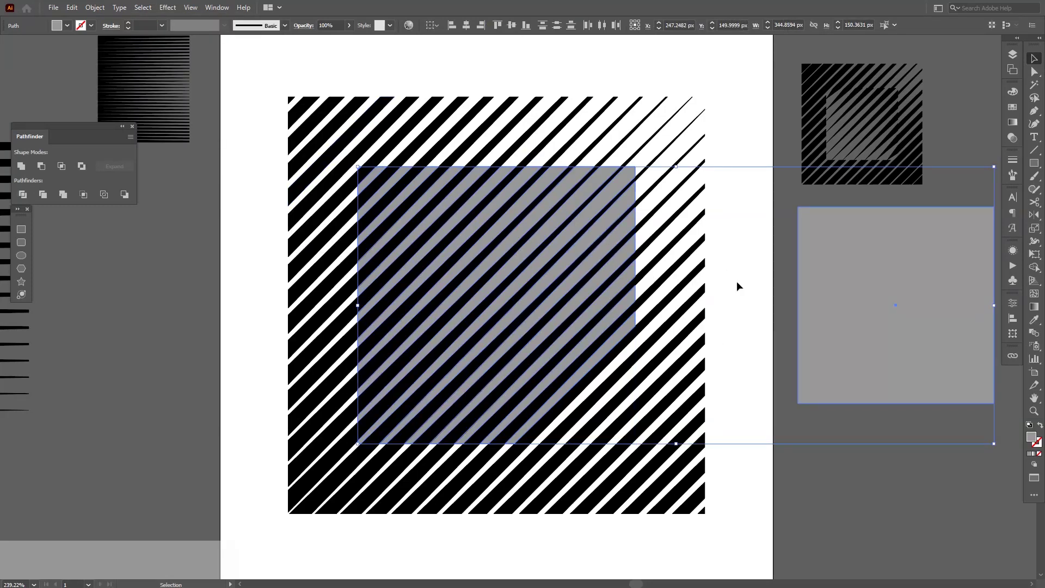
pyautogui.press('shift')
pyautogui.keyDown('shift'); pyautogui.click(874, 286); pyautogui.keyUp('shift')
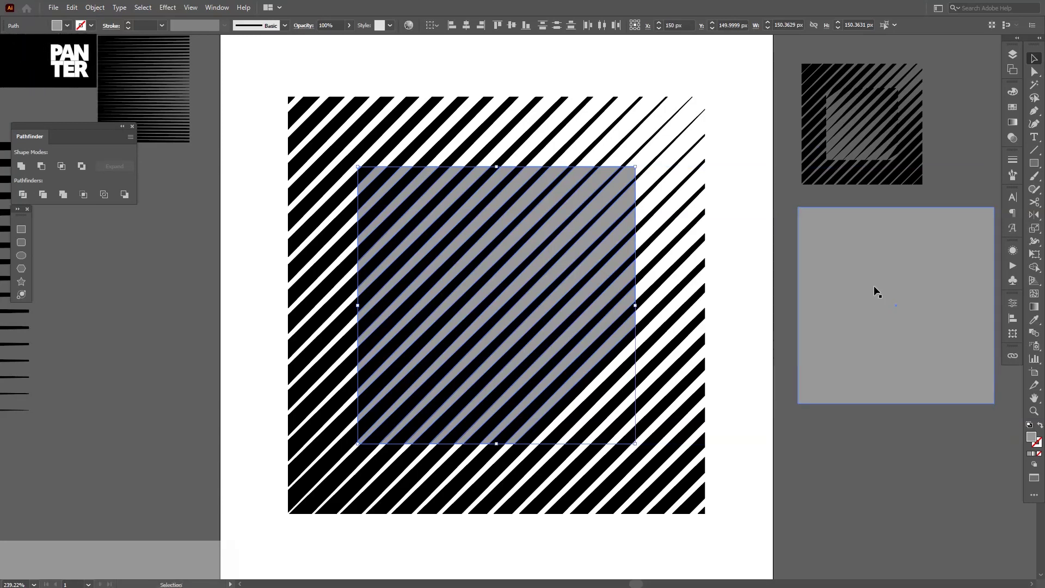
pyautogui.press('Delete')
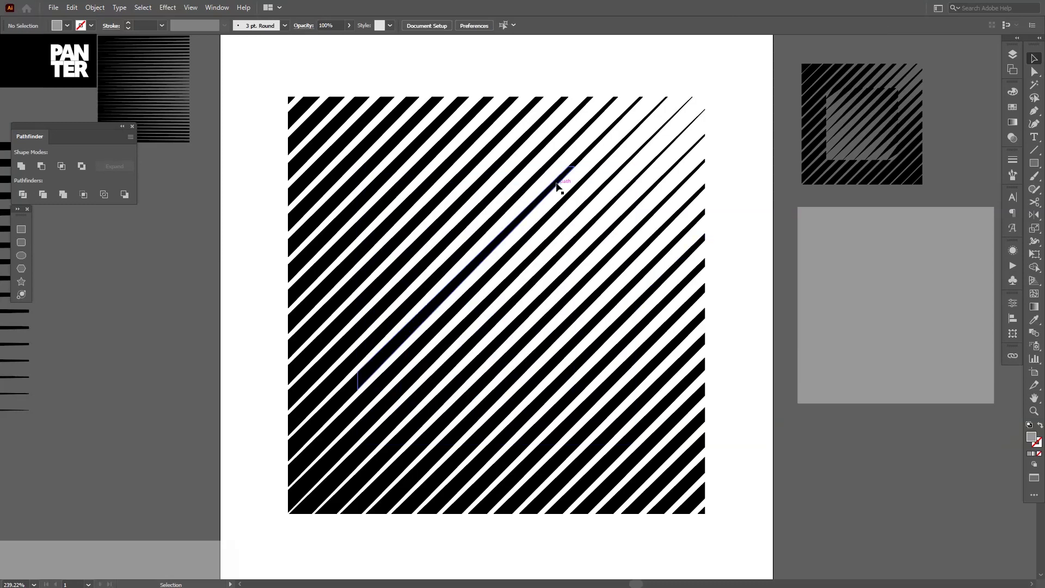
# Select all black stripe pieces inside the inner square and group them.
pyautogui.click(633, 445)
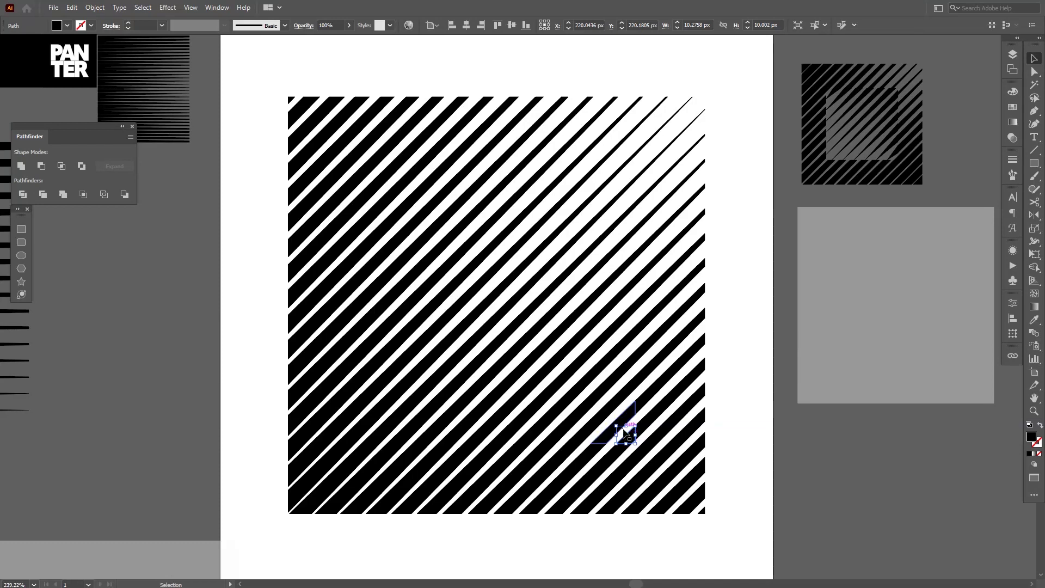
pyautogui.press('shift')
pyautogui.moveTo(623, 431); pyautogui.dragTo(374, 176)
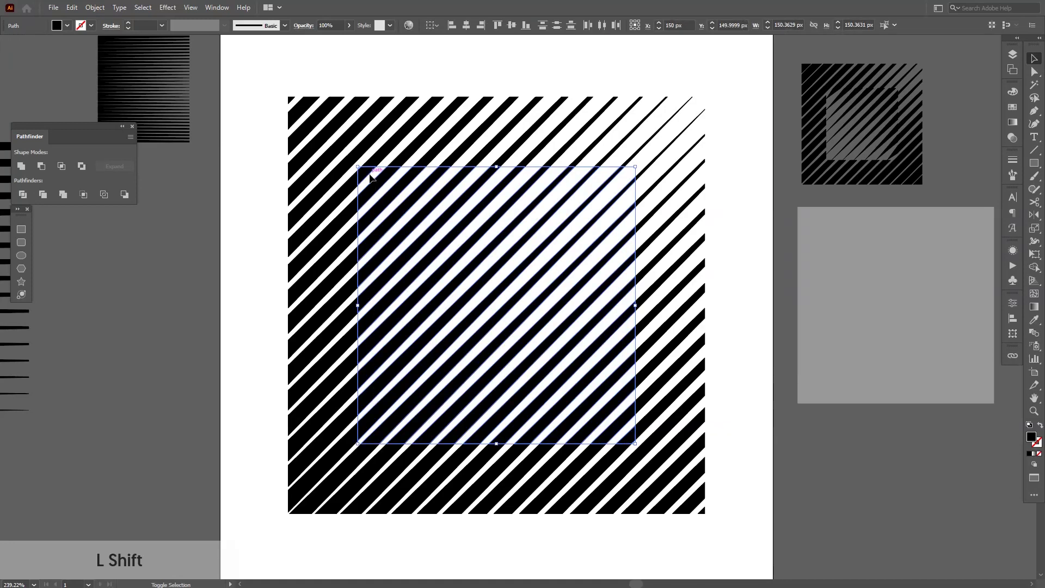
pyautogui.rightClick(451, 241)
pyautogui.click(488, 310)
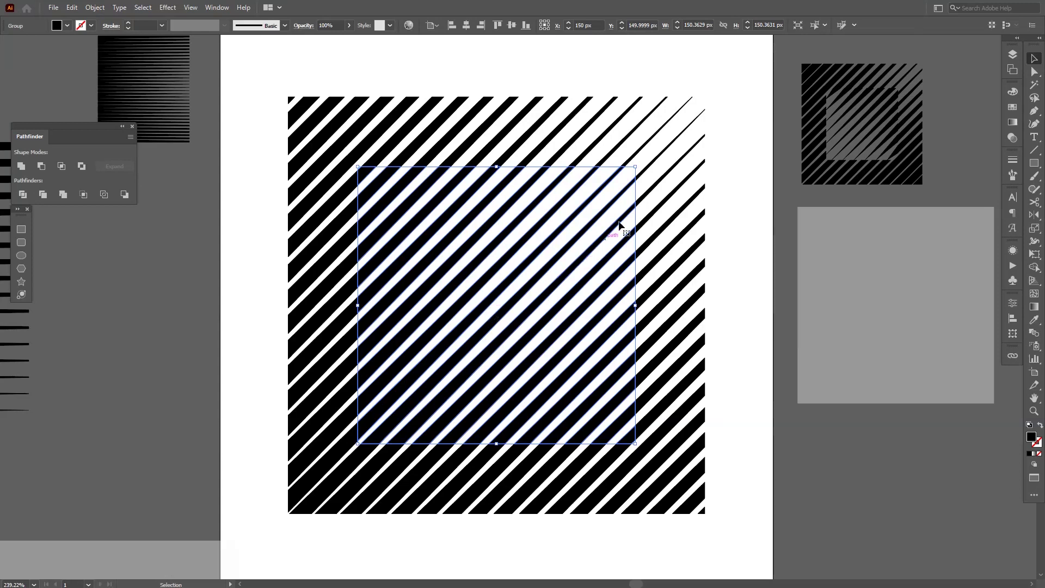
# Rotate the inner stripe group 180° and deselect it.
pyautogui.press('shift')
pyautogui.moveTo(636, 161); pyautogui.dragTo(335, 535)
pyautogui.click(335, 534)
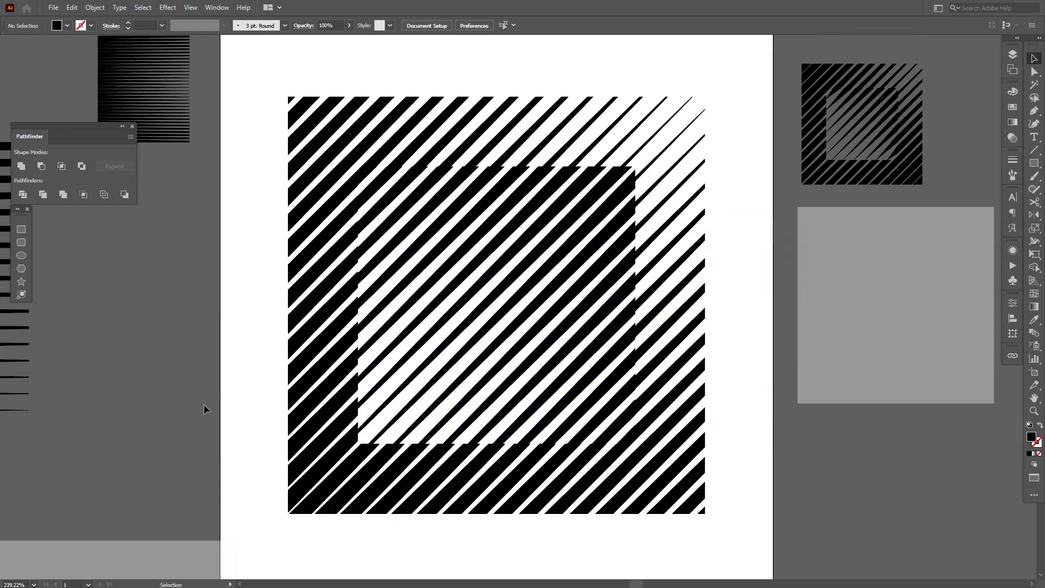
# Scale the whole striped design down proportionally about its centre until the inner group is about 138.6 px wide.
pyautogui.moveTo(727, 78); pyautogui.dragTo(289, 534)
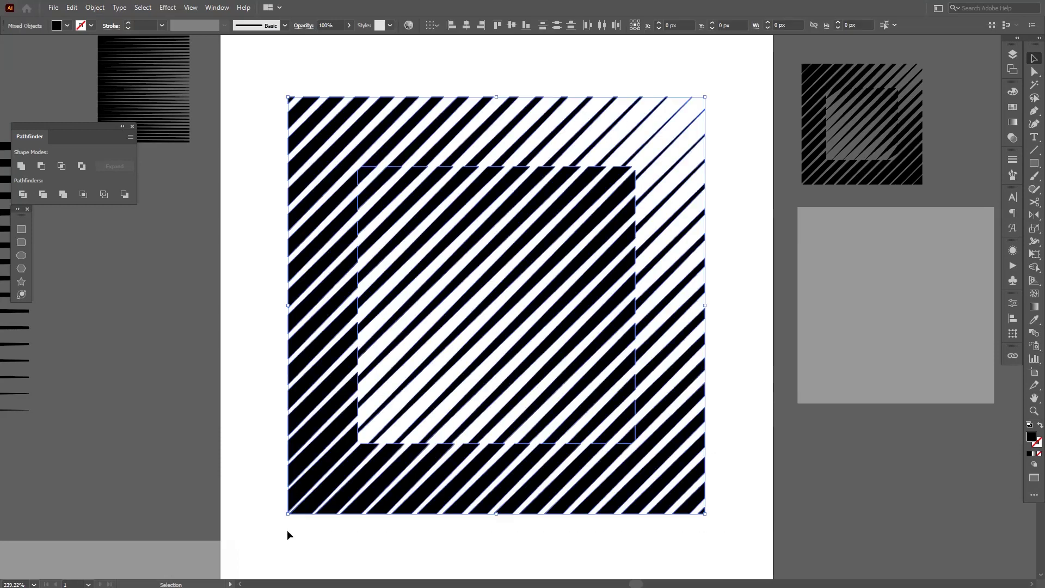
pyautogui.click(734, 368)
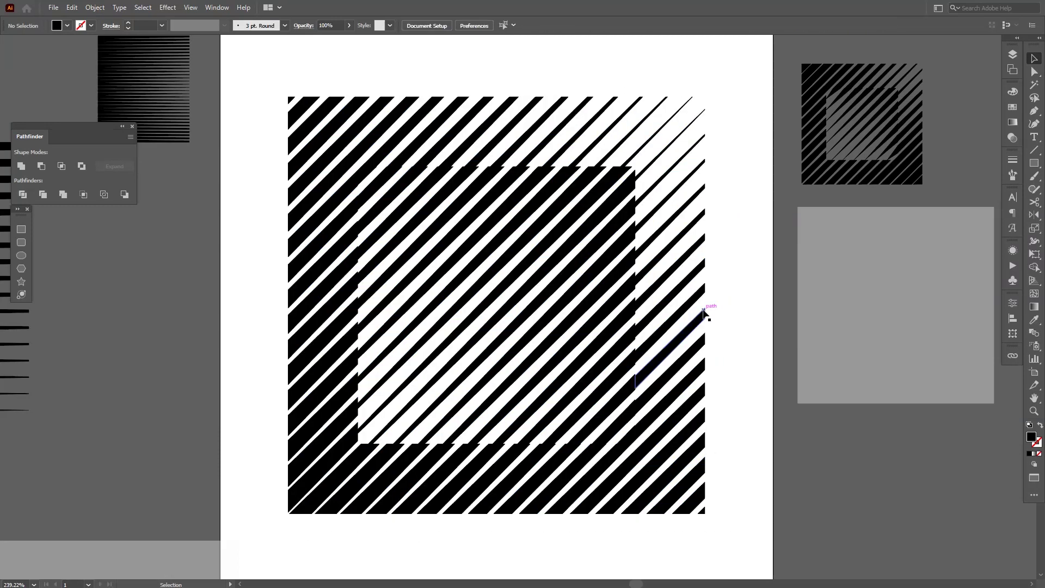
pyautogui.moveTo(739, 276); pyautogui.dragTo(425, 419)
pyautogui.moveTo(735, 81); pyautogui.dragTo(249, 554)
pyautogui.moveTo(707, 305); pyautogui.dragTo(690, 305)
pyautogui.hotkey('ctrl', 'shift', 'a')
# Isolate the inner stripe group and activate the Direct Selection tool.
pyautogui.click(624, 296)
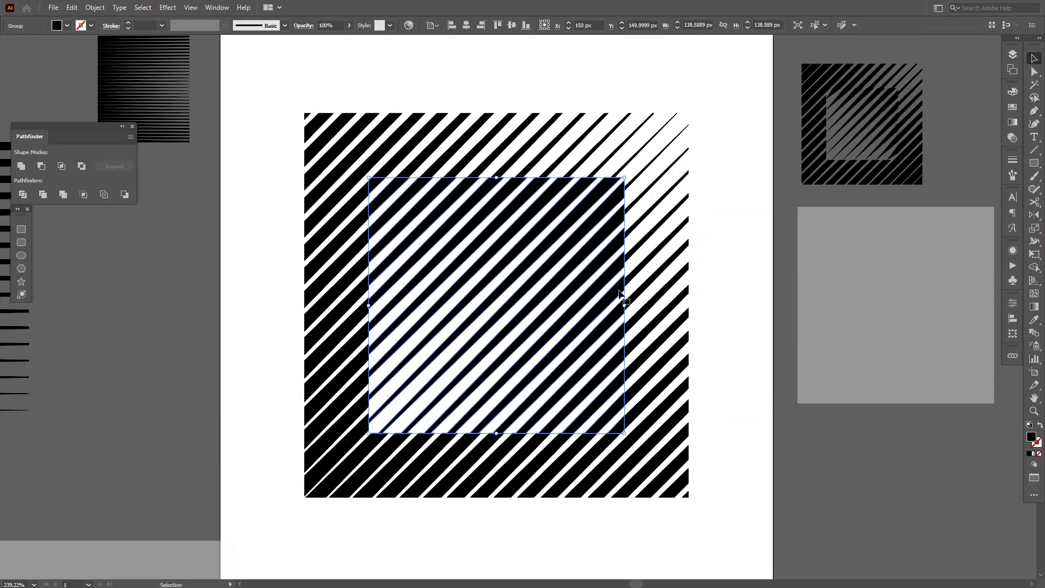
pyautogui.doubleClick(621, 295)
pyautogui.click(467, 344)
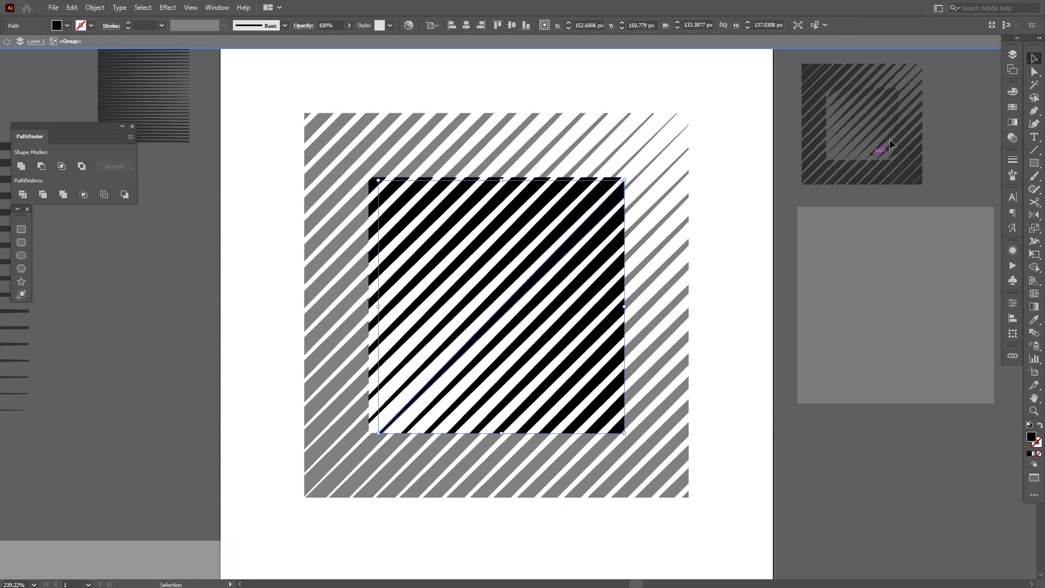
pyautogui.click(1034, 71)
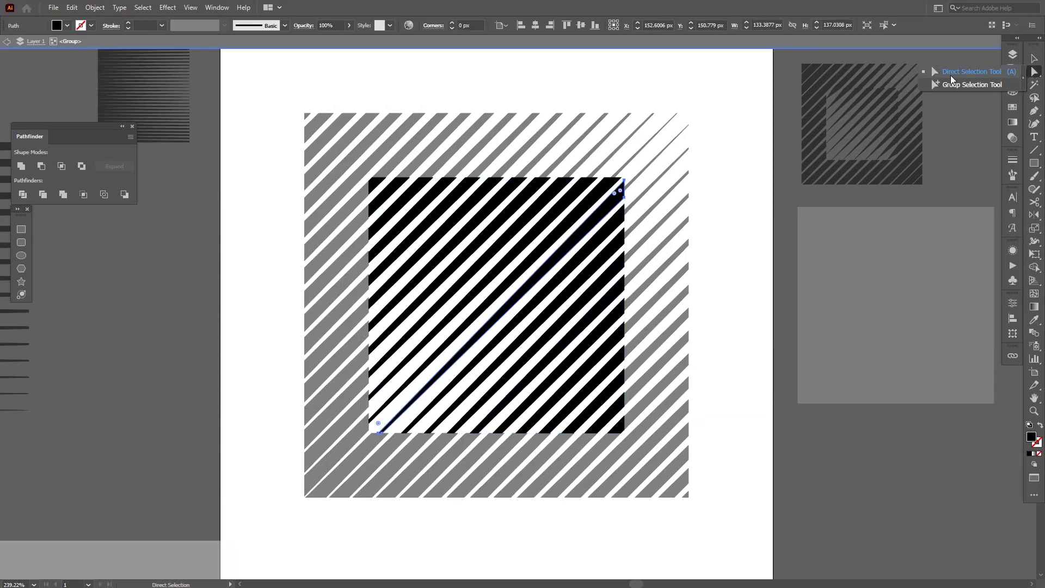
pyautogui.click(951, 77)
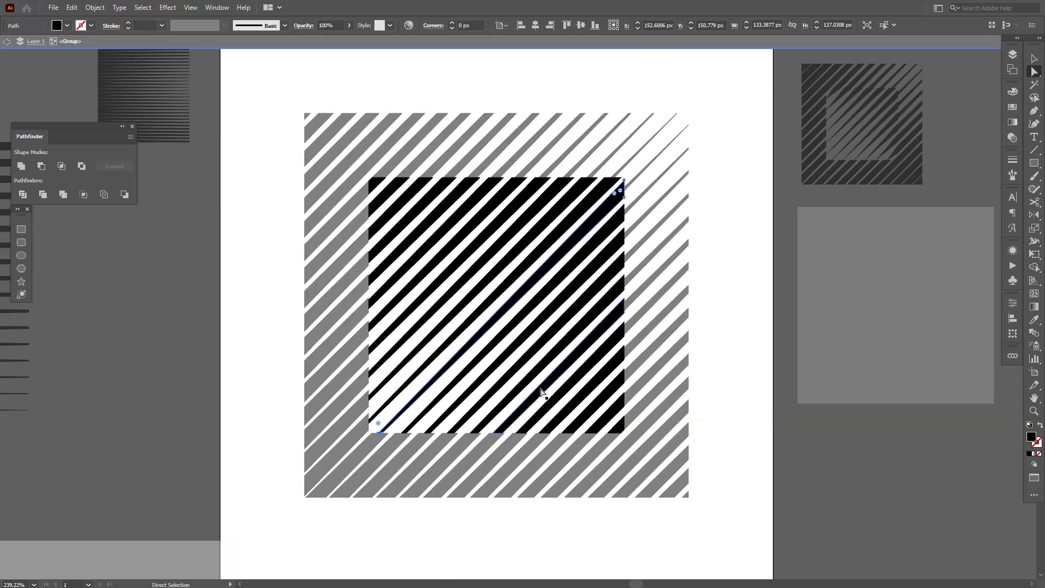
# Average the two lower-left end anchor points of the first full stripe beside the inner square's upper-left corner on both axes.
pyautogui.click(362, 199)
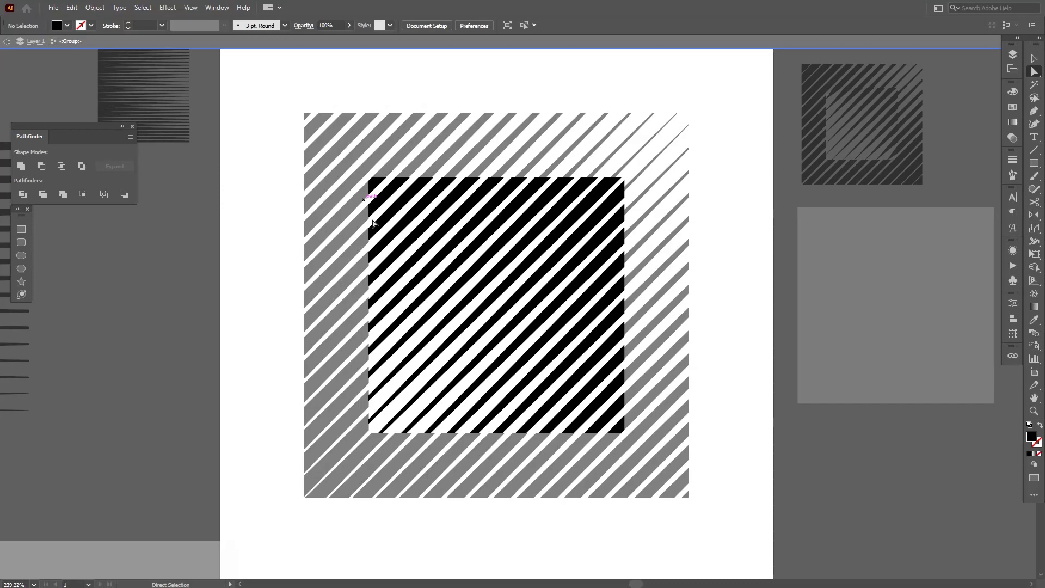
pyautogui.click(370, 207)
pyautogui.rightClick(371, 212)
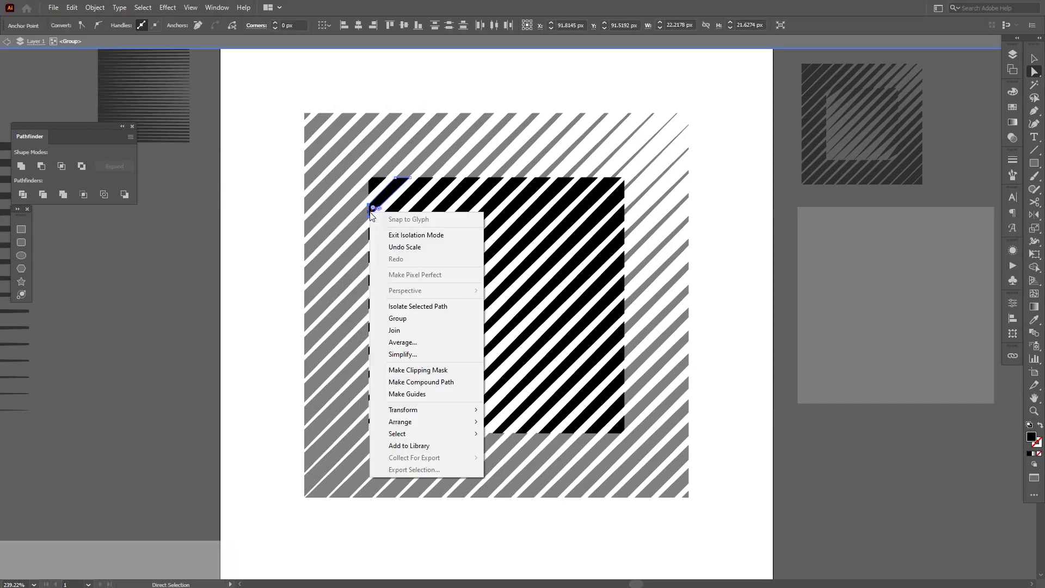
pyautogui.click(407, 342)
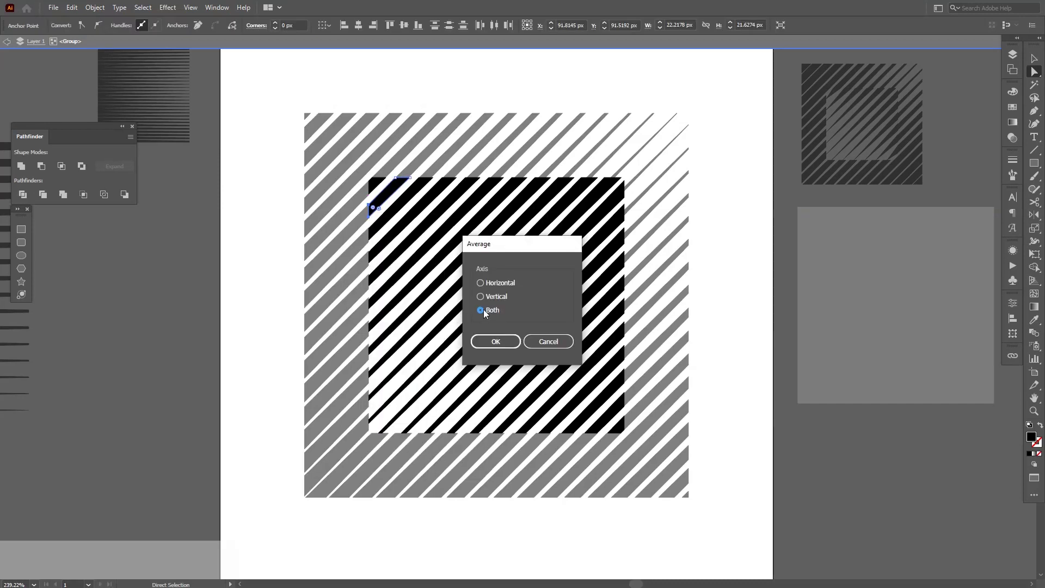
pyautogui.press('Return')
# Taper the remaining stripes along the inner square's left edge to points by averaging each stripe's end anchors on both axes.
pyautogui.click(370, 228)
pyautogui.click(371, 231)
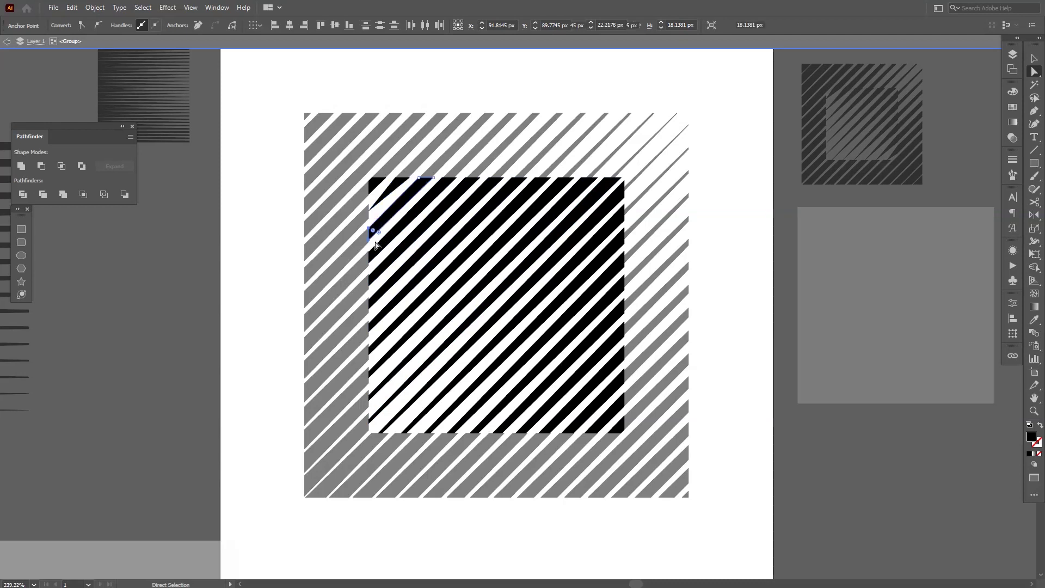
pyautogui.rightClick(366, 240)
pyautogui.rightClick(367, 263)
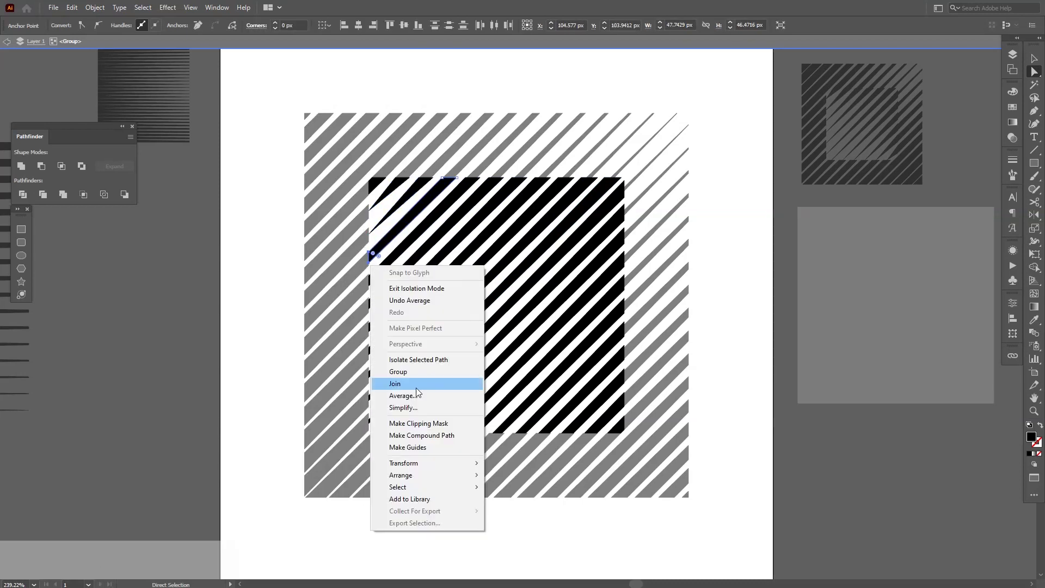
pyautogui.press('Escape')
pyautogui.click(371, 374)
pyautogui.rightClick(376, 385)
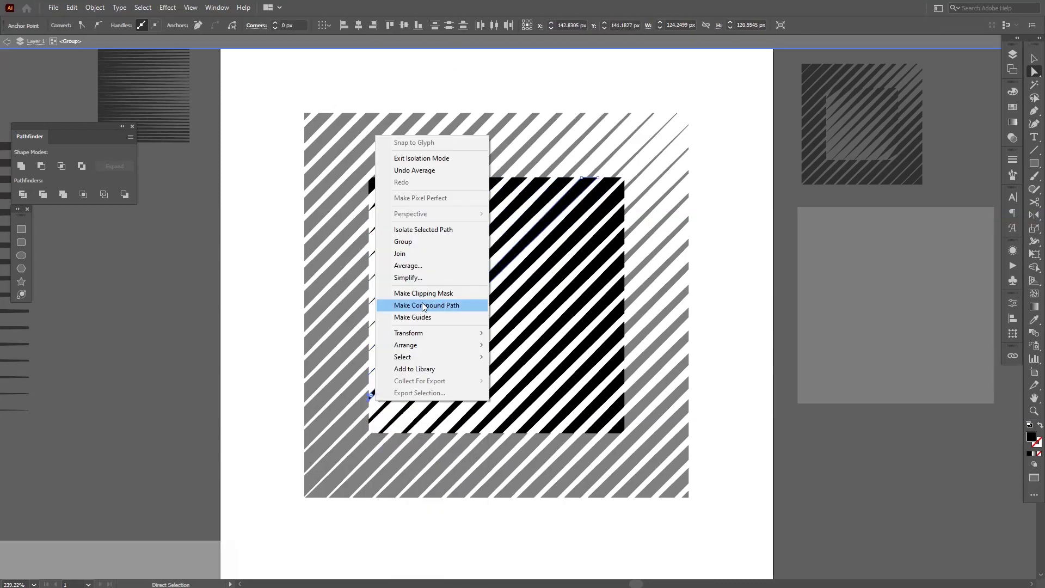
pyautogui.click(419, 287)
pyautogui.press('Return')
# Average the end anchors of the stripes along the inner square's bottom edge so they taper to points, and deselect them.
pyautogui.click(457, 431)
pyautogui.rightClick(458, 431)
pyautogui.click(526, 293)
pyautogui.press('Return')
pyautogui.click(570, 428)
pyautogui.rightClick(573, 429)
pyautogui.press('Escape')
pyautogui.hotkey('ctrl', 'shift', 'a')
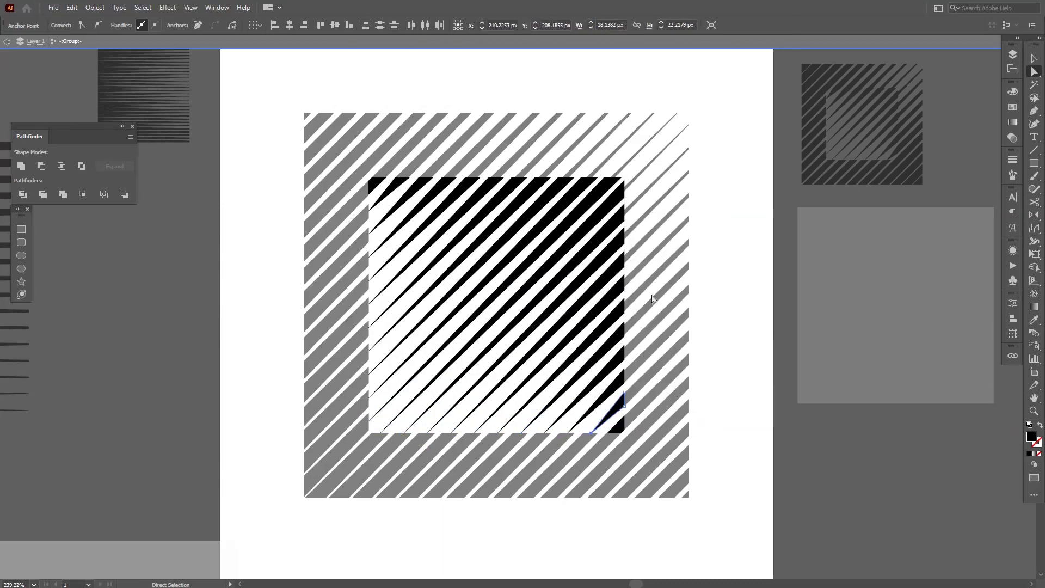
# Leave isolation of the inner stripe group and return to the full artwork with the Selection tool.
pyautogui.press('v')
pyautogui.click(618, 312)
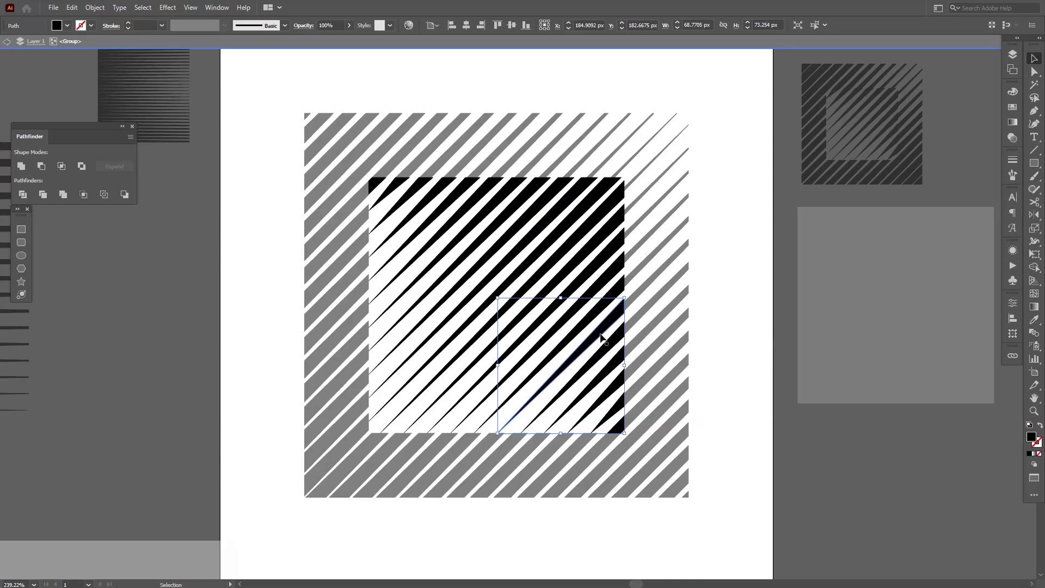
pyautogui.click(722, 345)
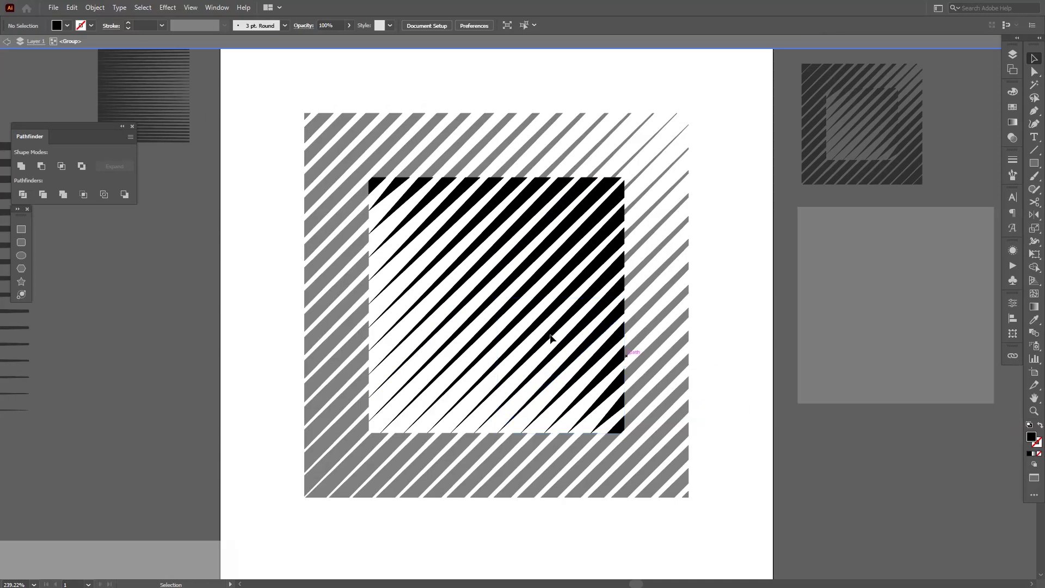
pyautogui.doubleClick(727, 325)
# Select all stripes of the outer and inner squares, release their separate groups, and combine them into a single group.
pyautogui.click(657, 256)
pyautogui.moveTo(697, 525); pyautogui.dragTo(636, 93)
pyautogui.moveTo(313, 109); pyautogui.dragTo(589, 137)
pyautogui.moveTo(389, 432); pyautogui.dragTo(561, 492)
pyautogui.hotkey('ctrl', 'g')
pyautogui.click(611, 529)
pyautogui.moveTo(629, 530); pyautogui.dragTo(354, 217)
pyautogui.rightClick(354, 217)
pyautogui.click(398, 312)
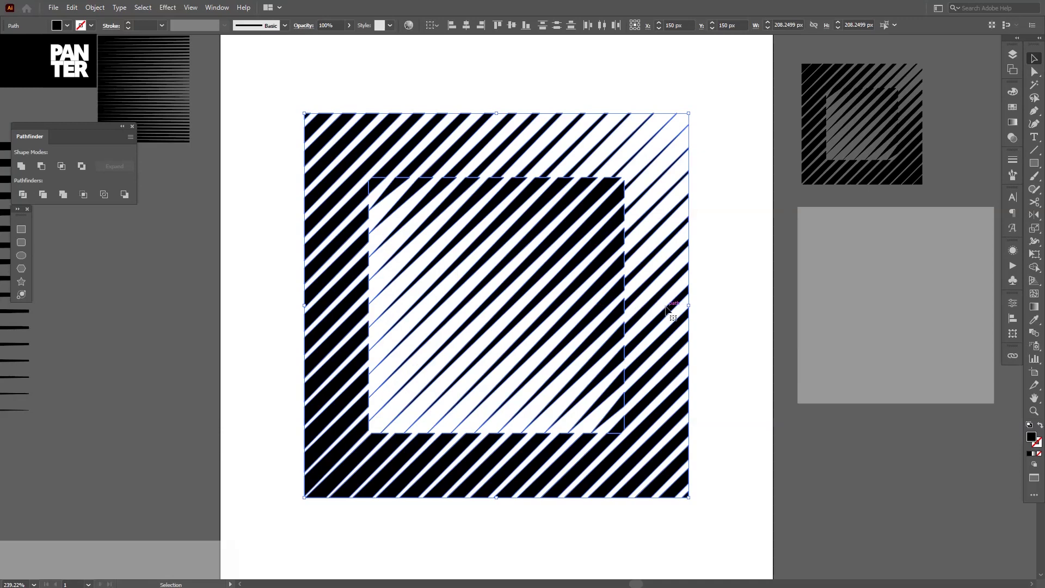
pyautogui.click(739, 311)
# Draw a black square about 310 px wide covering the artboard as a background.
pyautogui.click(20, 166)
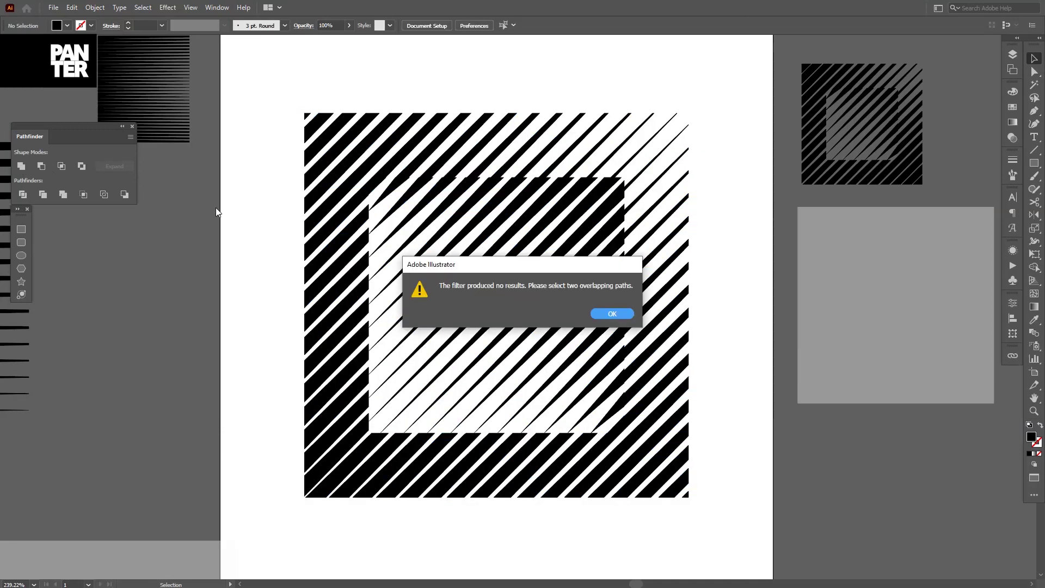
pyautogui.click(611, 314)
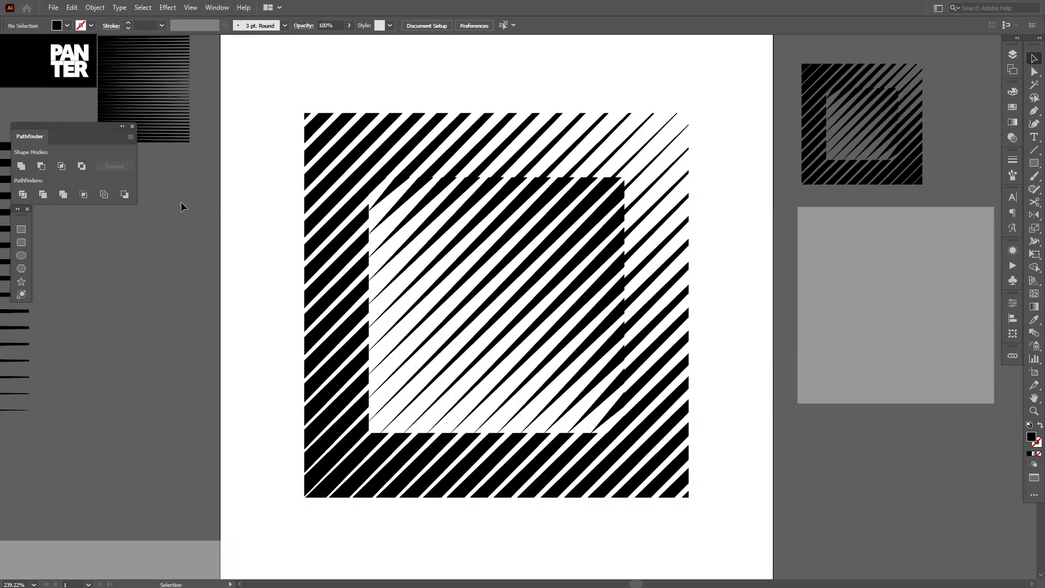
pyautogui.click(21, 229)
pyautogui.moveTo(505, 299); pyautogui.dragTo(793, 338)
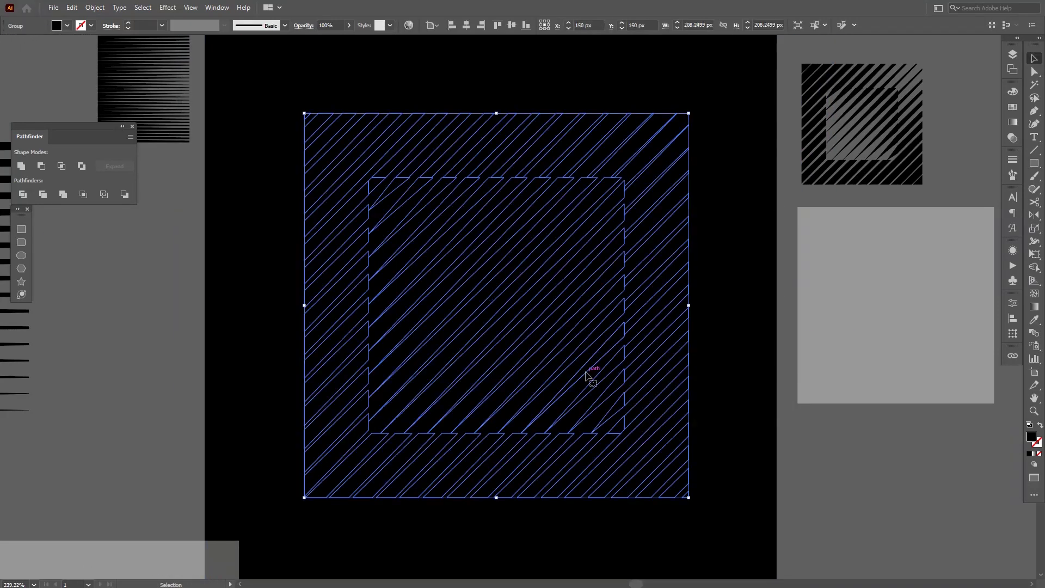
# Fill the stripe group with white so it stands out against the black background.
pyautogui.click(1013, 107)
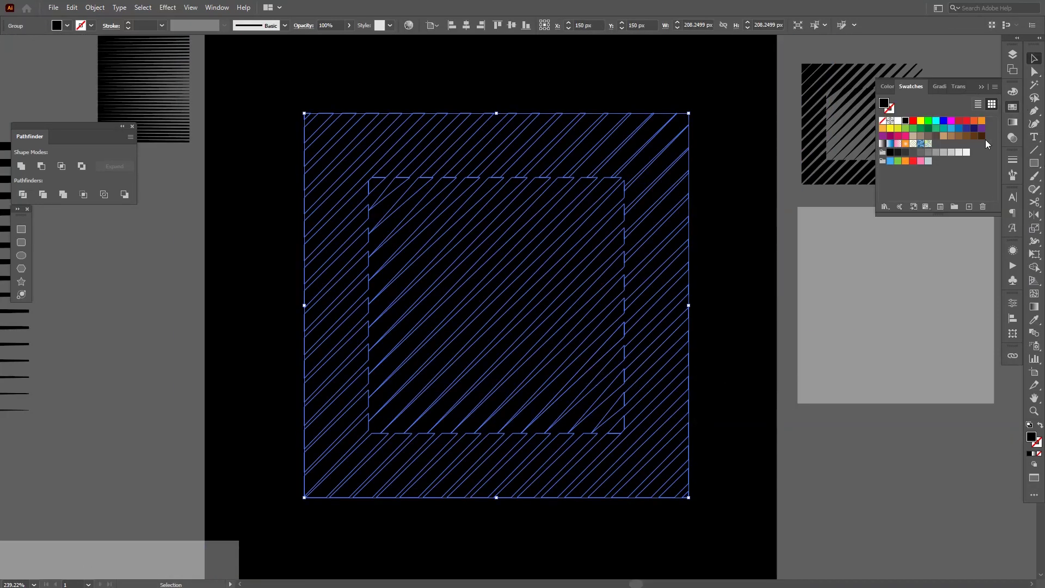
pyautogui.click(899, 121)
pyautogui.click(852, 426)
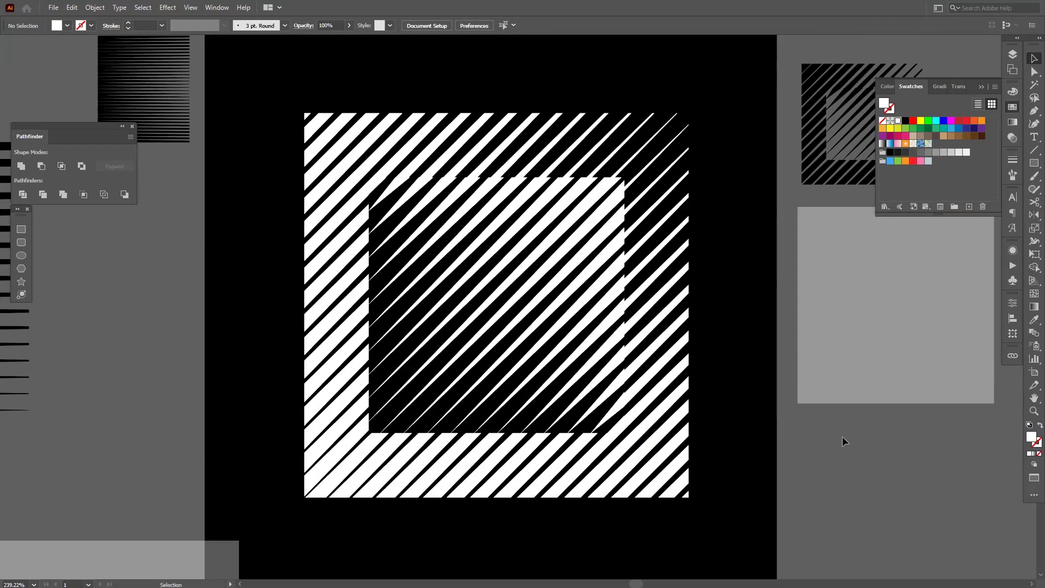
# Scale the white stripe group about its centre to about 86 px square and place a spare copy beside the artboard.
pyautogui.click(688, 380)
pyautogui.moveTo(685, 305); pyautogui.dragTo(617, 306)
pyautogui.click(886, 489)
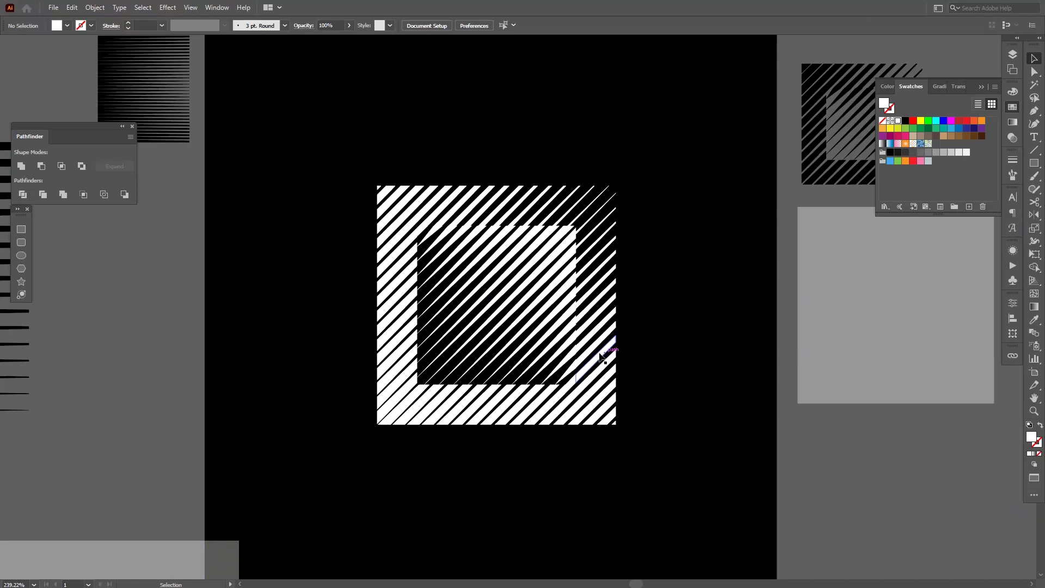
pyautogui.click(614, 311)
pyautogui.moveTo(613, 312); pyautogui.dragTo(576, 306)
pyautogui.click(582, 391)
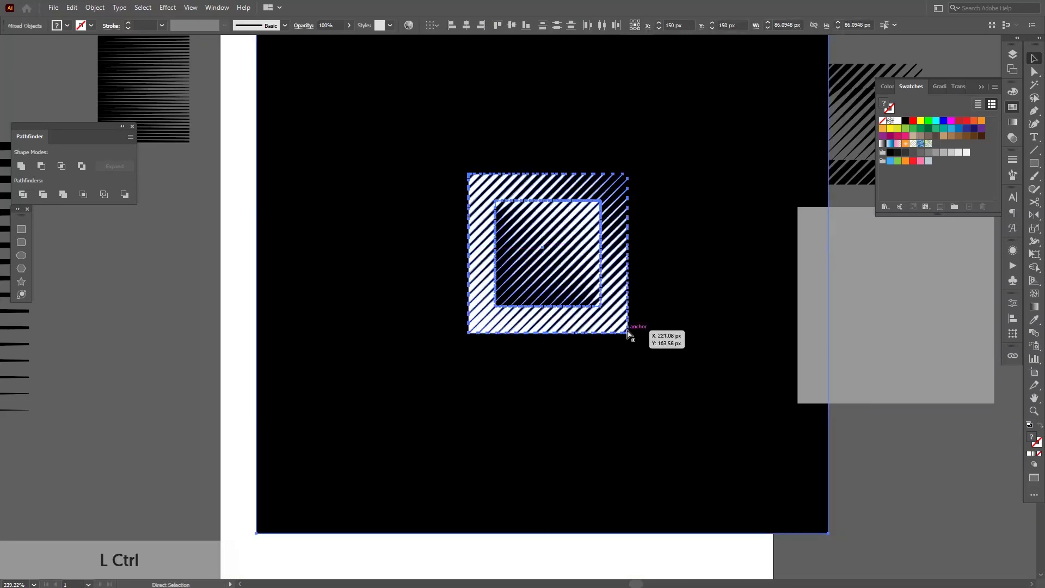
pyautogui.click(531, 376)
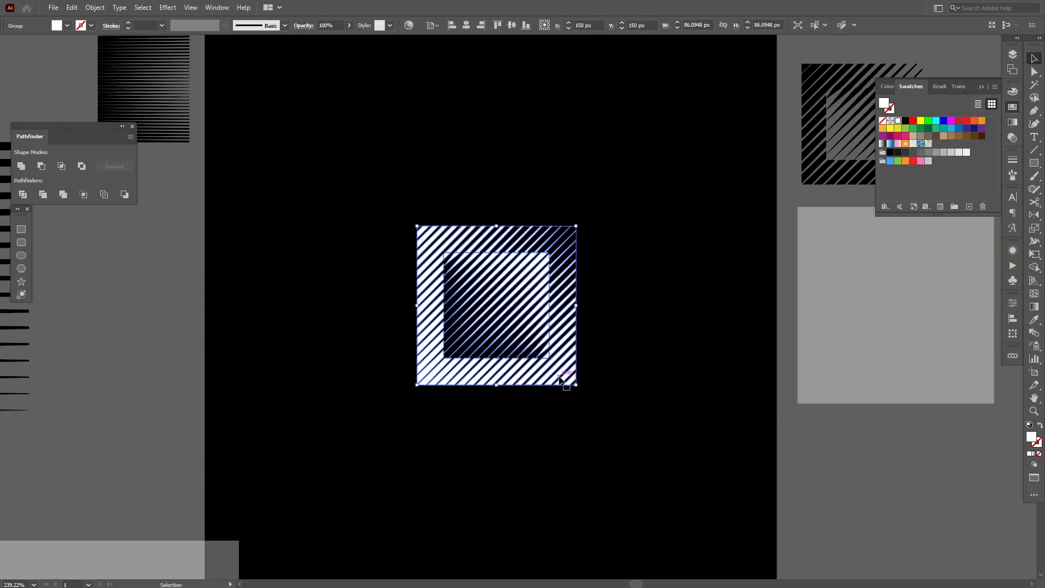
pyautogui.moveTo(561, 377); pyautogui.dragTo(152, 459)
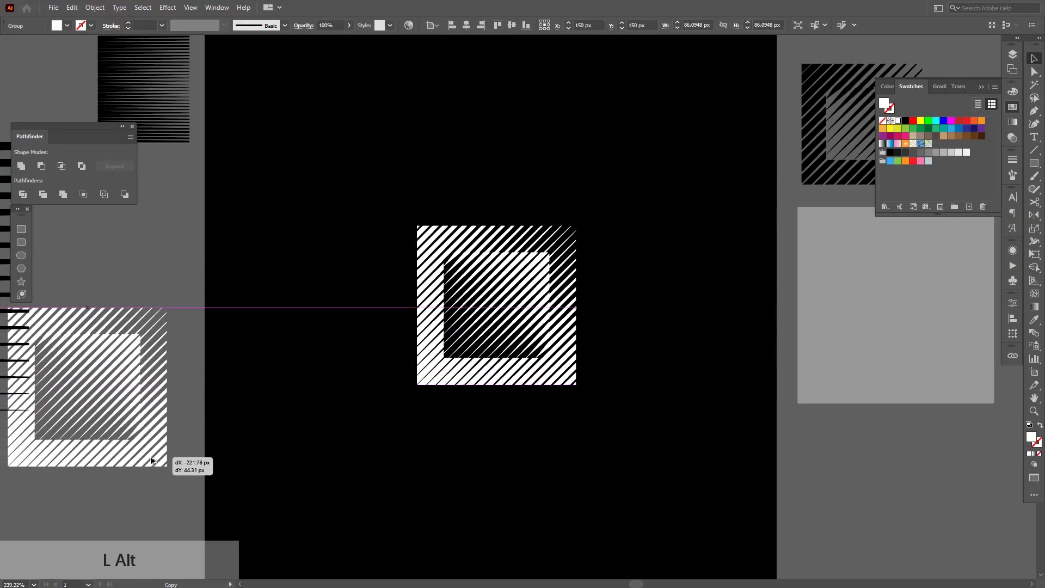
# Rotate the artboard's stripe group 45° counterclockwise into a diamond and duplicate it vertically so the two diamonds overlap.
pyautogui.click(506, 378)
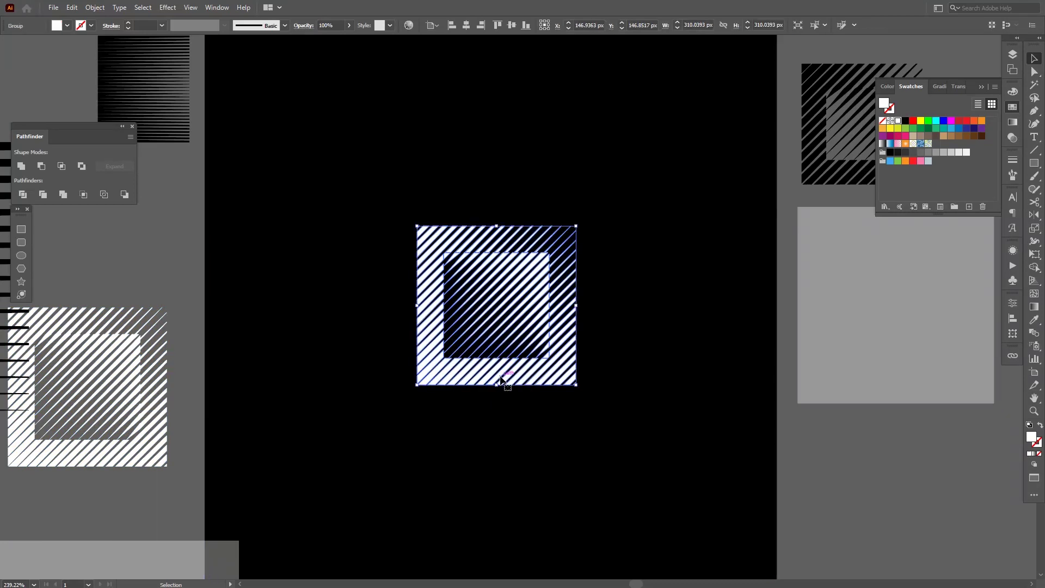
pyautogui.moveTo(577, 390)
pyautogui.mouseDown()
pyautogui.moveTo(627, 323)
pyautogui.moveTo(574, 379)
pyautogui.moveTo(578, 262)
pyautogui.moveTo(576, 299)
pyautogui.mouseUp()
pyautogui.keyDown('shift'); pyautogui.click(580, 364); pyautogui.keyUp('shift')
pyautogui.moveTo(581, 364); pyautogui.dragTo(580, 353)
# Move the gray square over the lower diamond, rotate it 45°, and scale it to about 85.6 px to match the diamond's outline.
pyautogui.click(864, 362)
pyautogui.moveTo(865, 363); pyautogui.dragTo(594, 346)
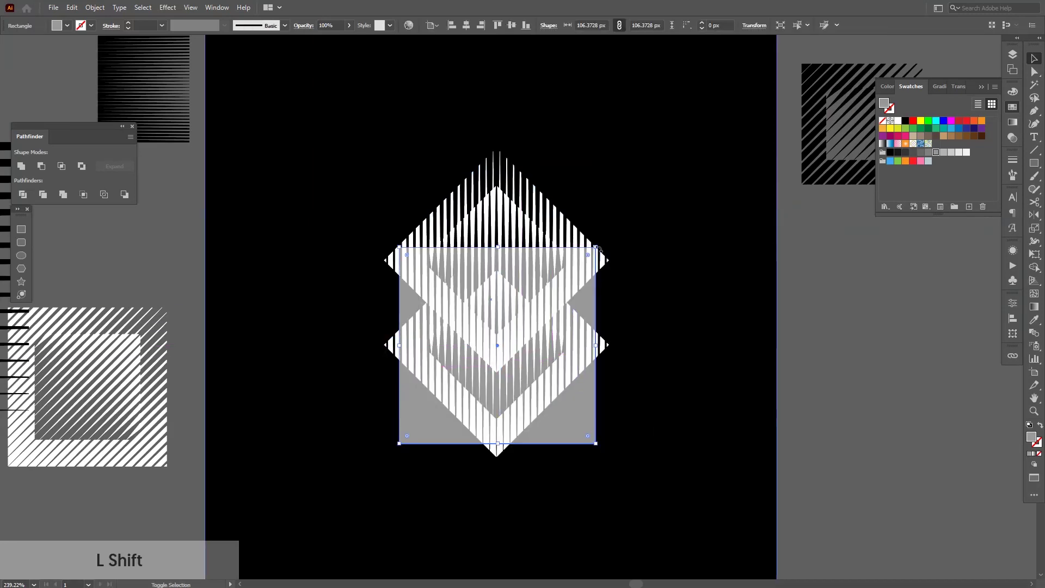
pyautogui.moveTo(598, 243); pyautogui.dragTo(609, 347)
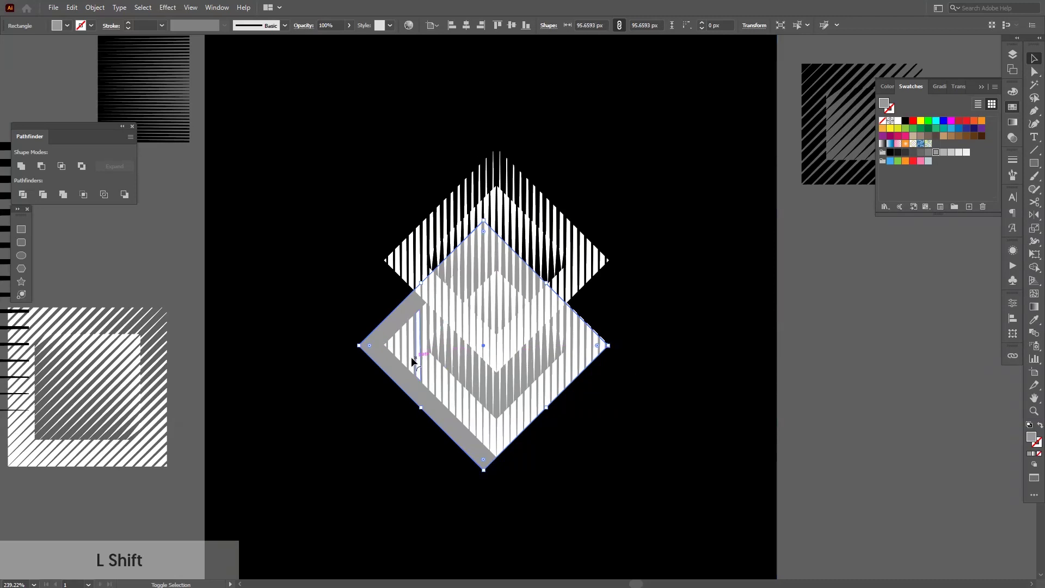
pyautogui.moveTo(362, 346); pyautogui.dragTo(385, 346)
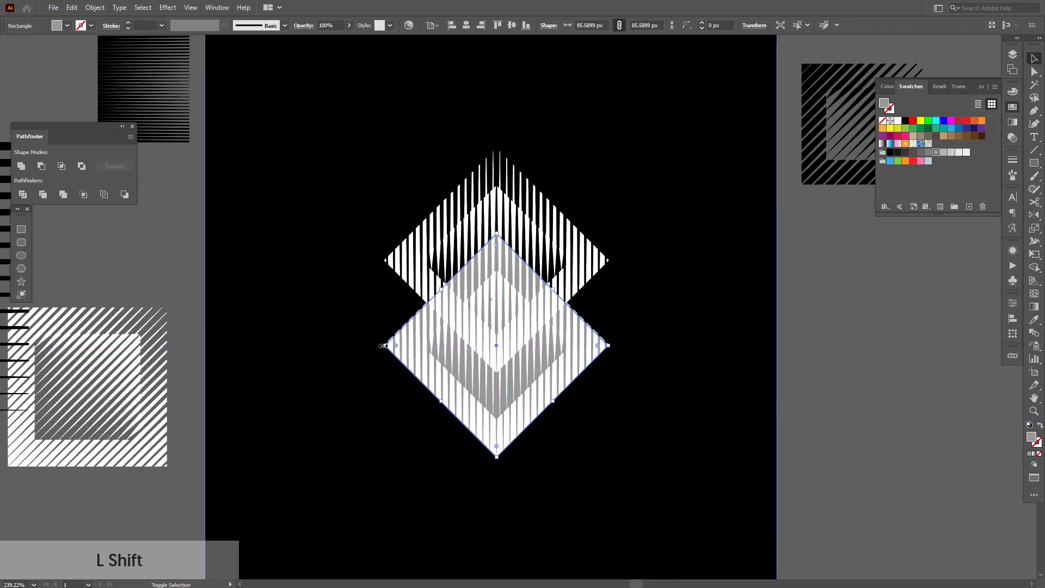
# With the Shape Builder tool, remove the gray diamond and the parts of the upper striped diamond that it covers.
pyautogui.keyDown('shift'); pyautogui.click(426, 292); pyautogui.keyUp('shift')
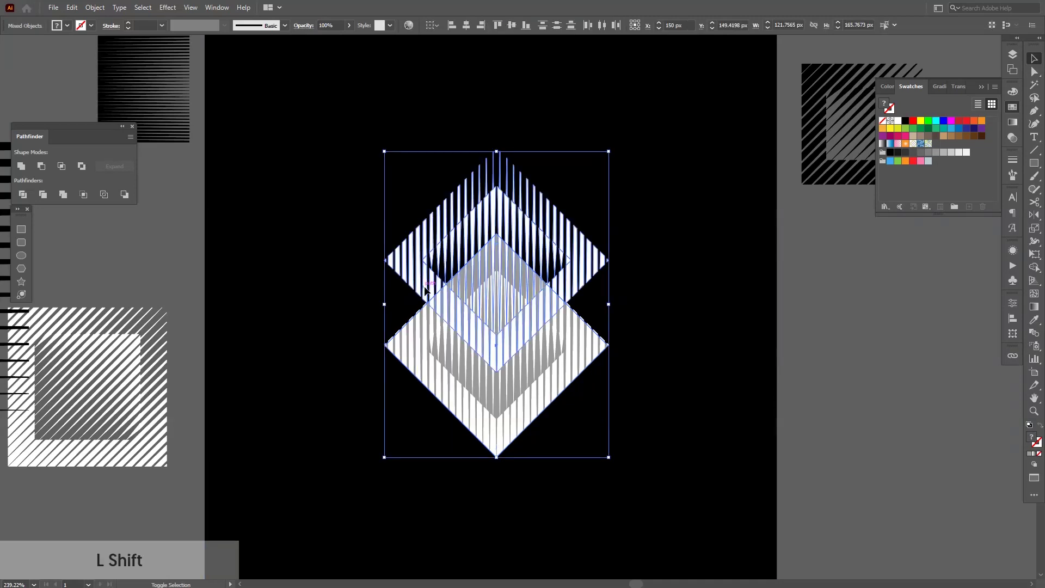
pyautogui.hotkey('shift', 'm')
pyautogui.moveTo(458, 381)
pyautogui.mouseDown()
pyautogui.moveTo(525, 348)
pyautogui.moveTo(517, 343)
pyautogui.mouseUp()
pyautogui.moveTo(447, 299)
pyautogui.mouseDown()
pyautogui.moveTo(496, 338)
pyautogui.moveTo(539, 288)
pyautogui.moveTo(545, 323)
pyautogui.moveTo(554, 324)
pyautogui.moveTo(439, 305)
pyautogui.mouseUp()
pyautogui.press('v')
pyautogui.click(822, 368)
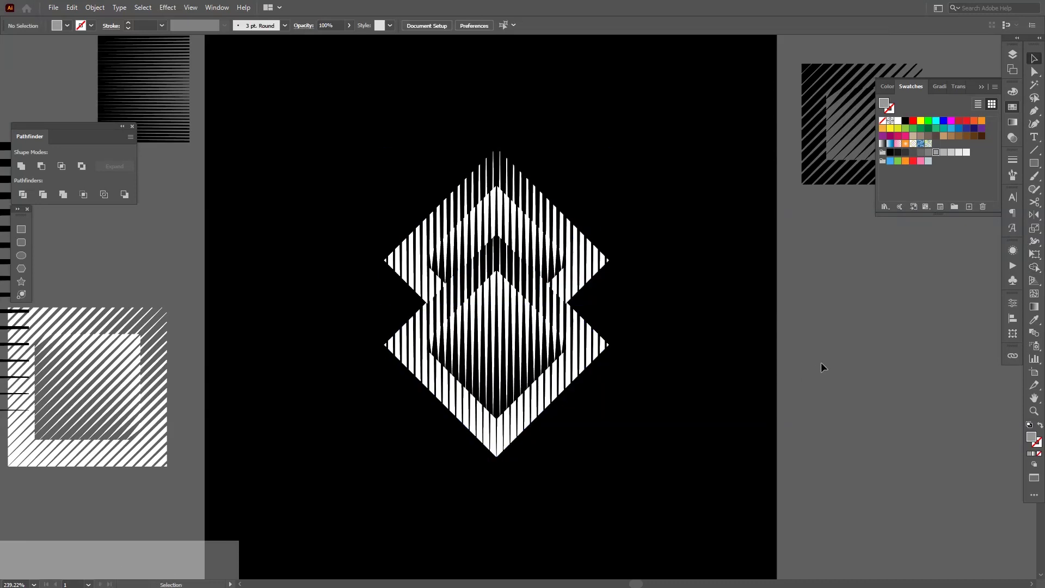